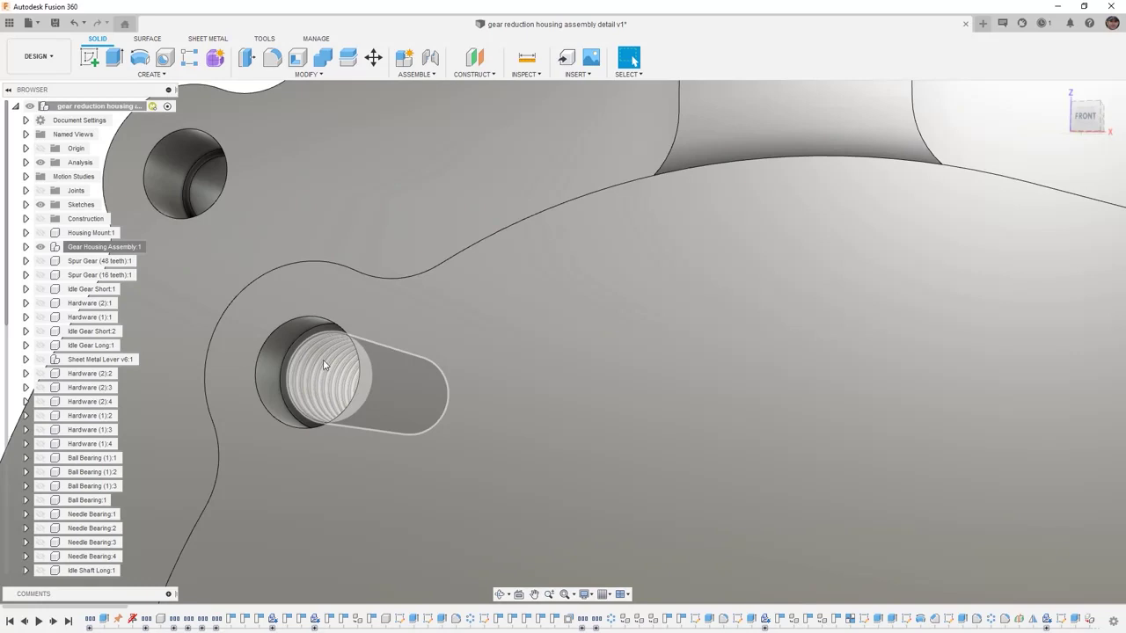
Measure the upper-left front cover hole's diameter at its rim and on its inner threaded face.
click(324, 364)
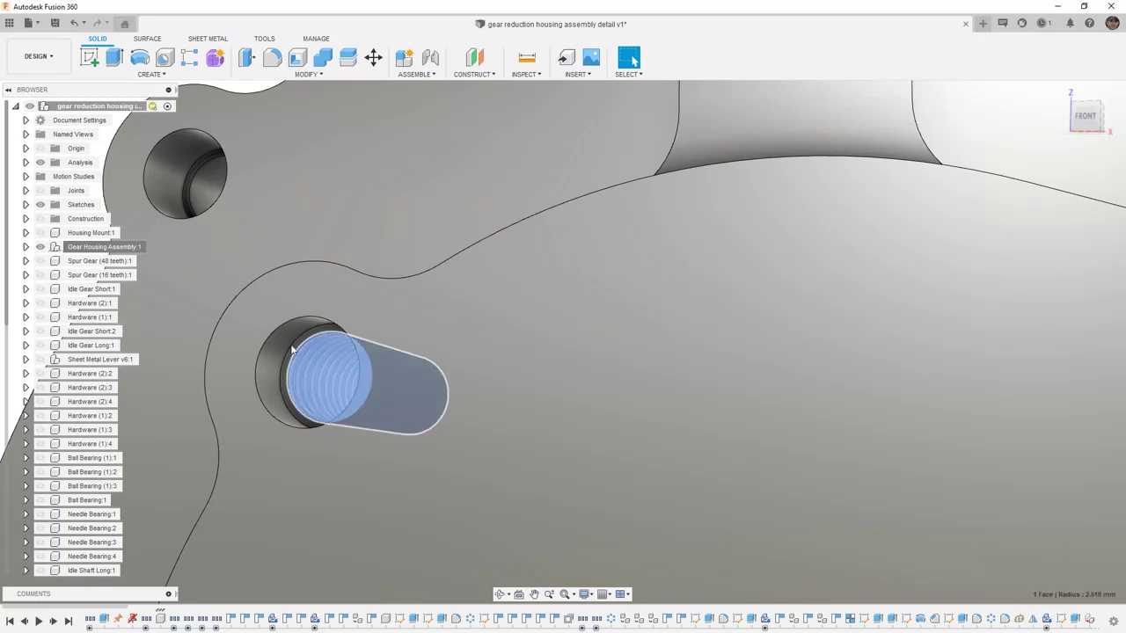
key(Escape)
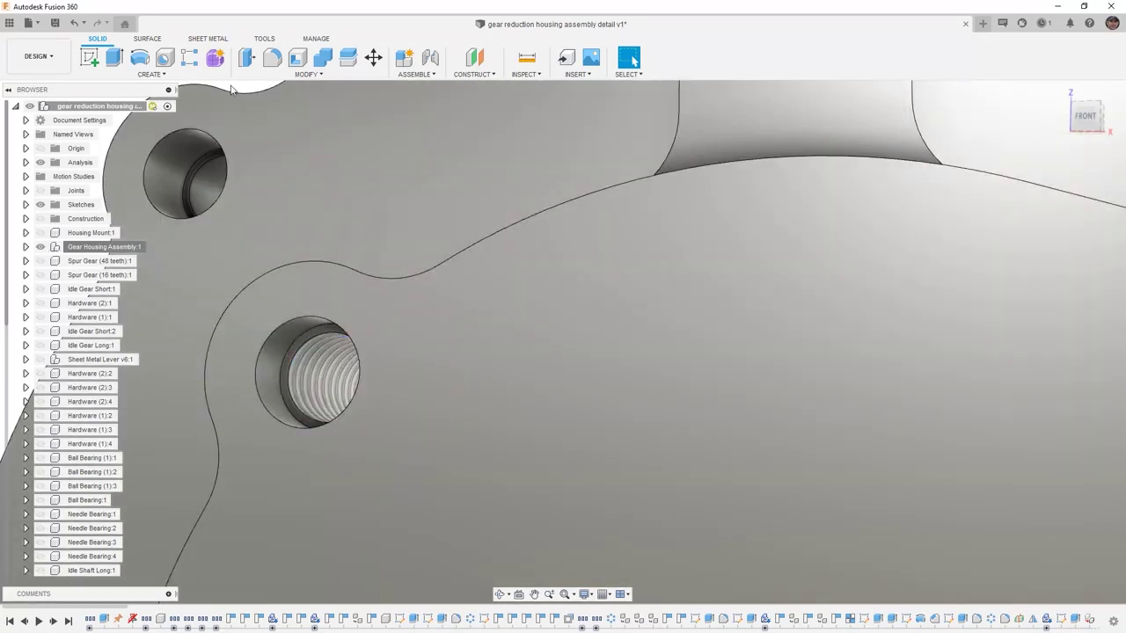
key(i)
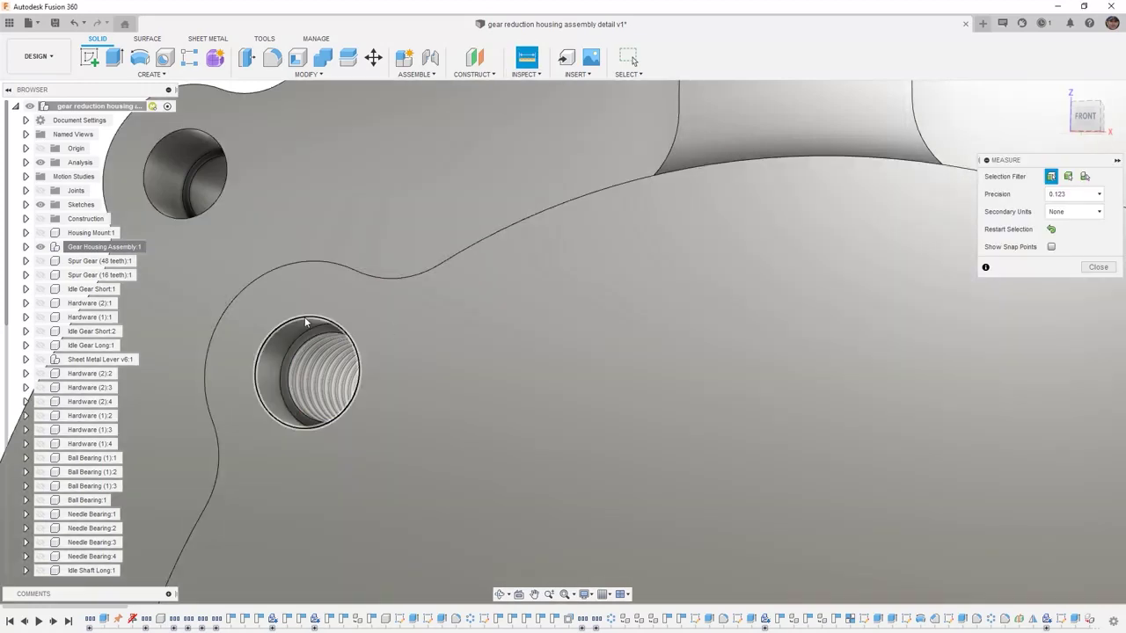
click(306, 324)
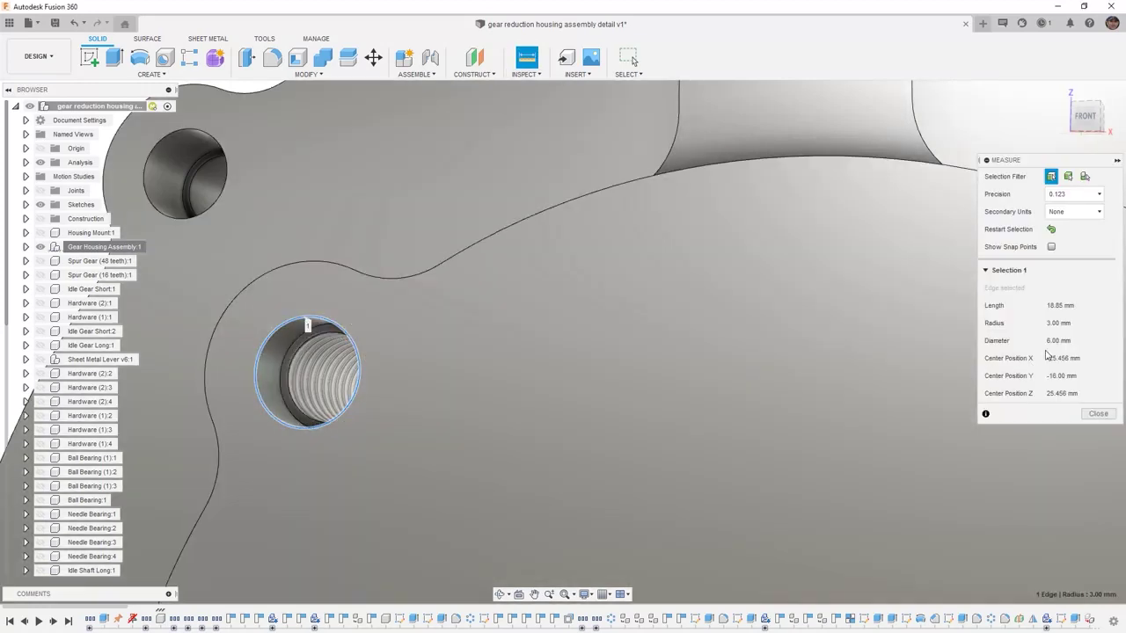
scroll(546, 348, down, 5)
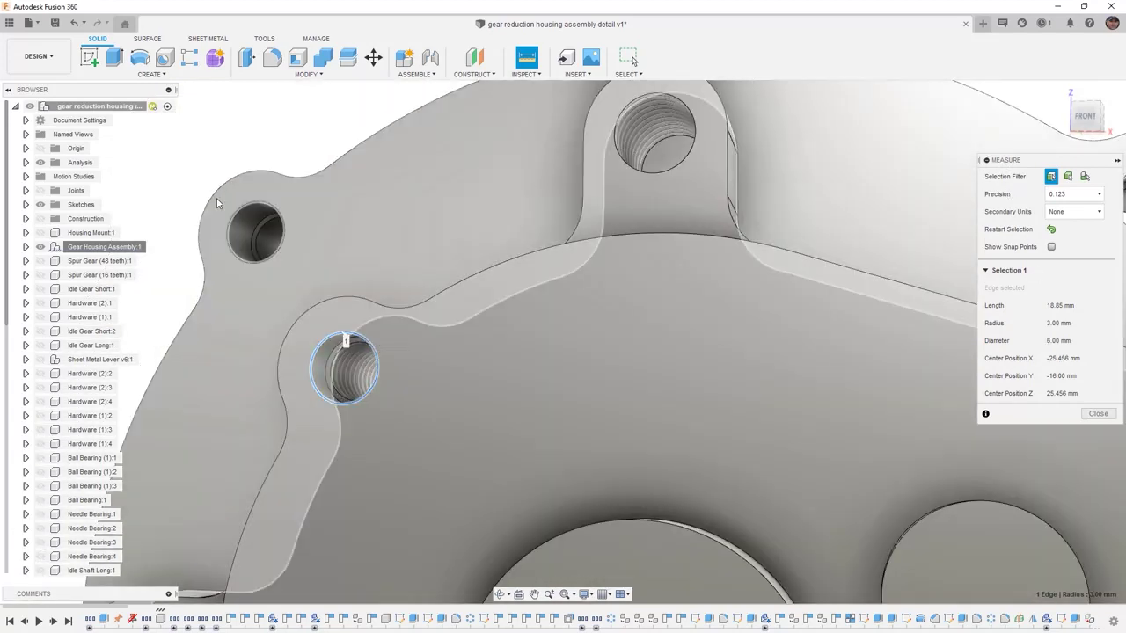
click(184, 155)
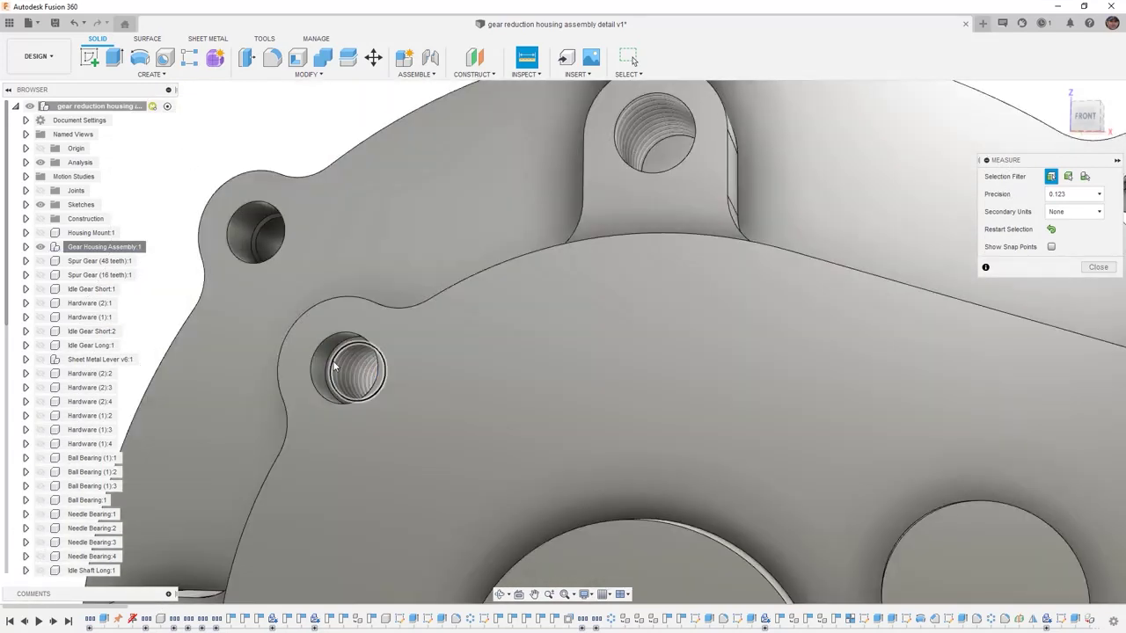
click(340, 368)
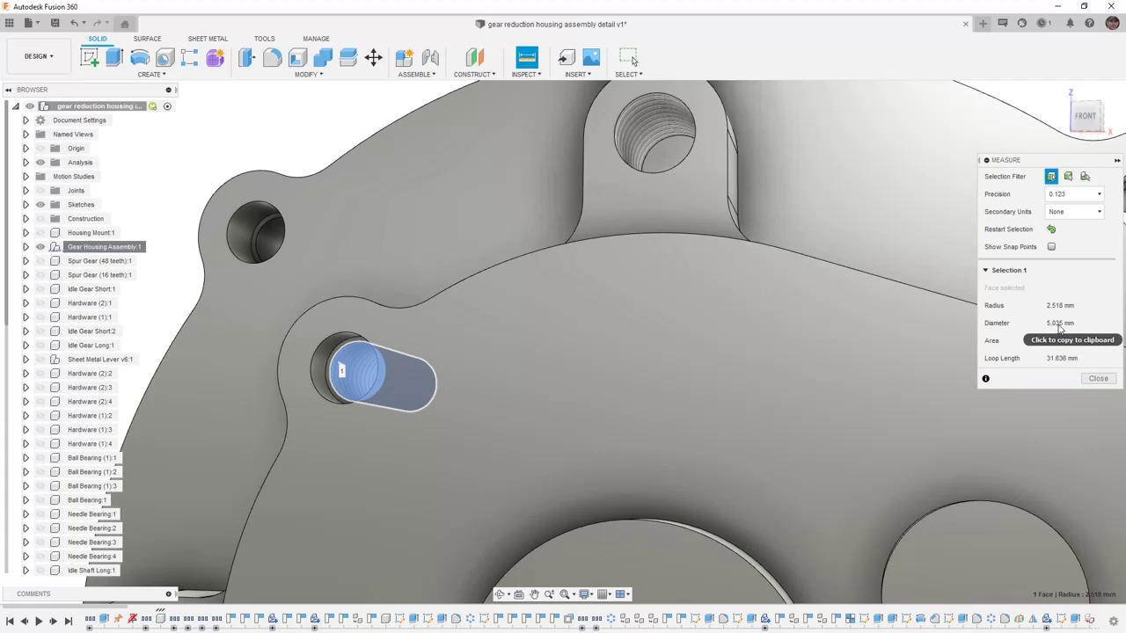
click(1098, 378)
Measure the diameters of the inner and outer bores in the front housing's upper-right flange hole.
scroll(479, 352, down, 5)
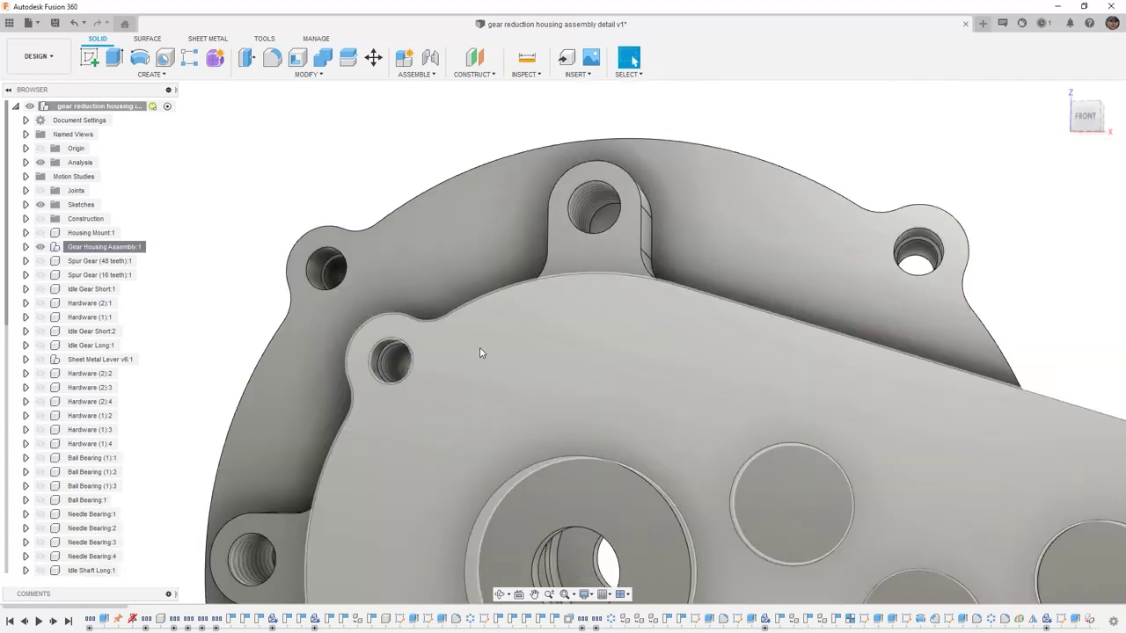
shift+middle_drag(437, 352, 411, 360)
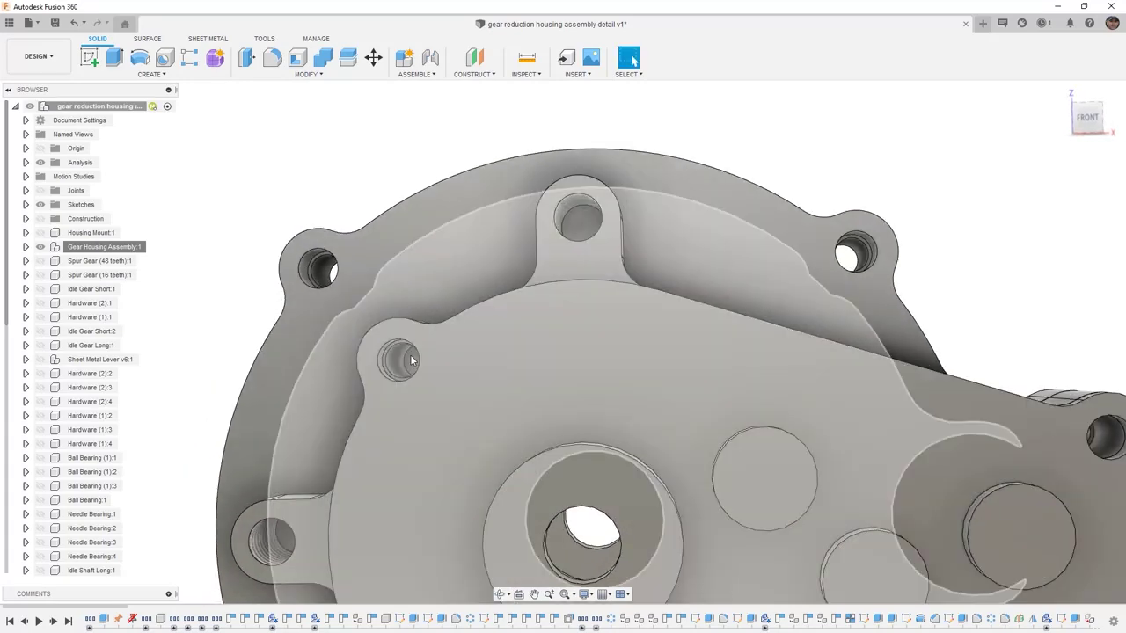
scroll(411, 360, down, 5)
shift+middle_drag(553, 386, 594, 335)
scroll(662, 328, up, 8)
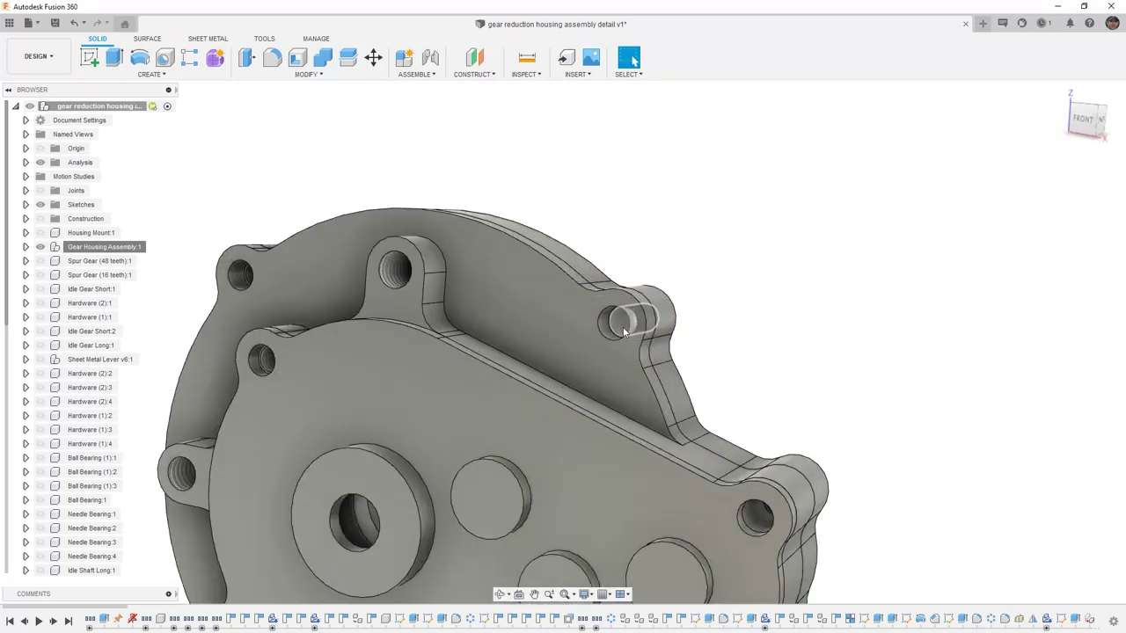
click(616, 316)
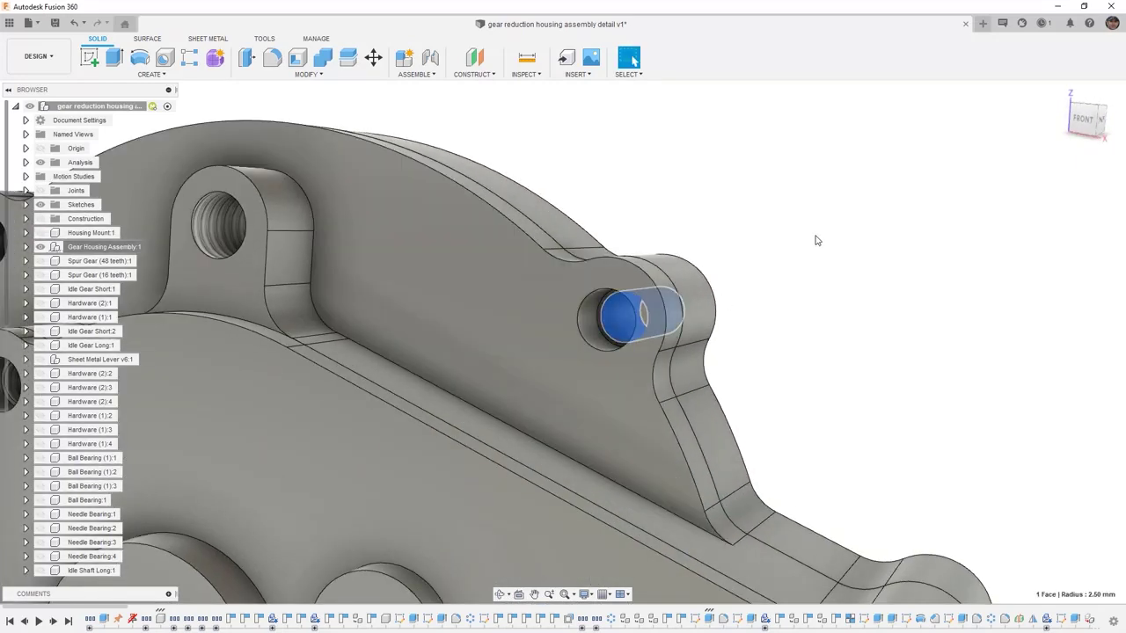
click(811, 243)
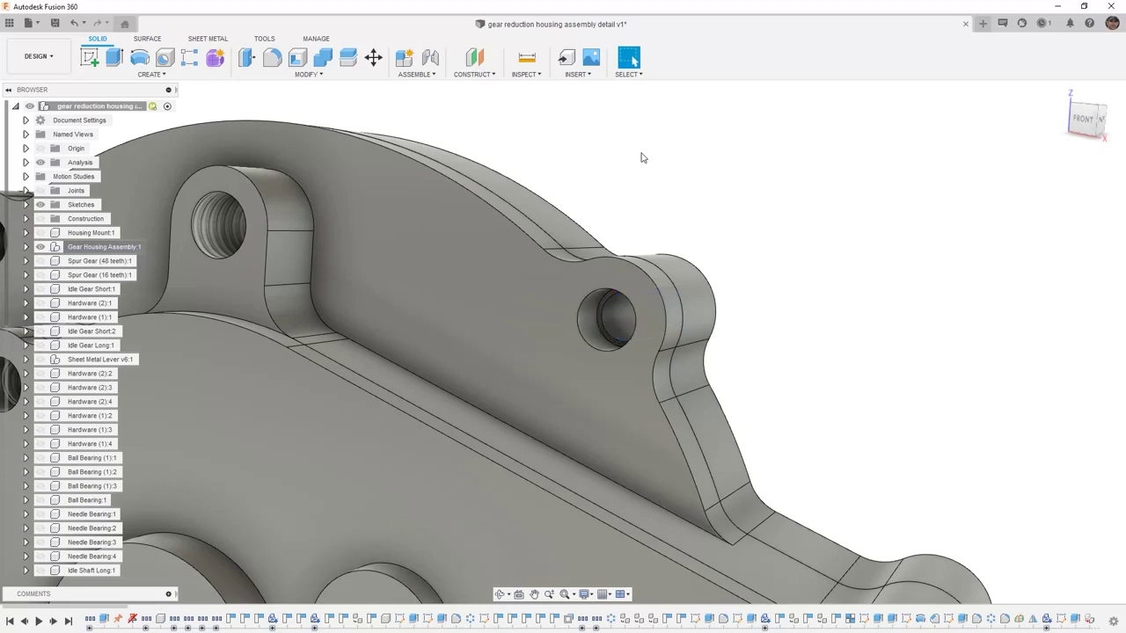
click(527, 57)
click(616, 318)
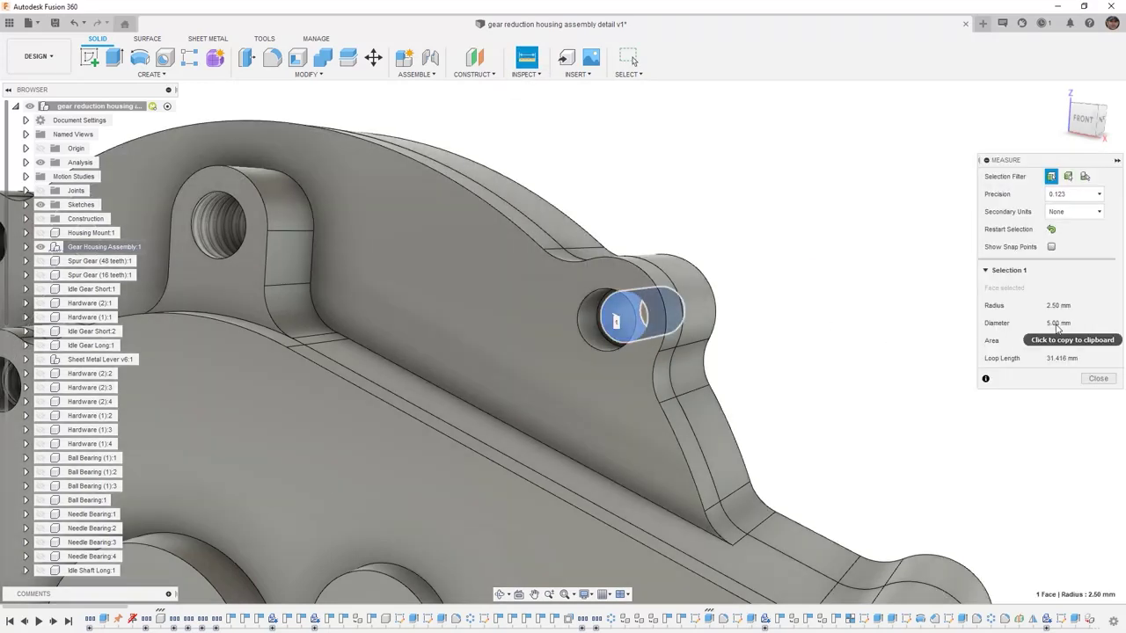
click(619, 307)
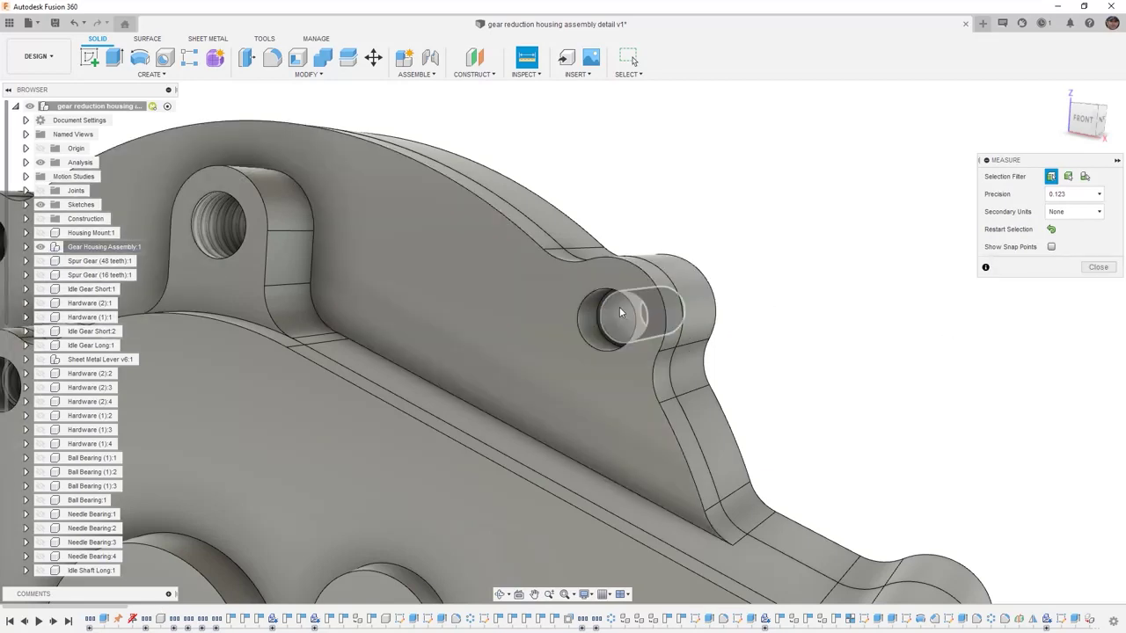
click(590, 321)
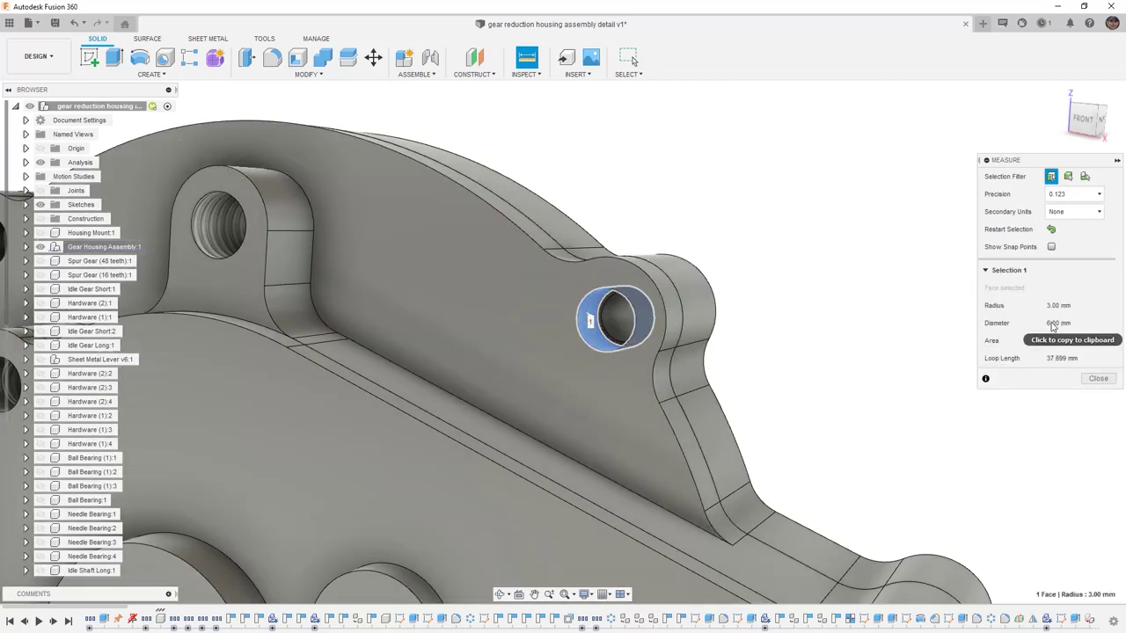
scroll(736, 339, down, 5)
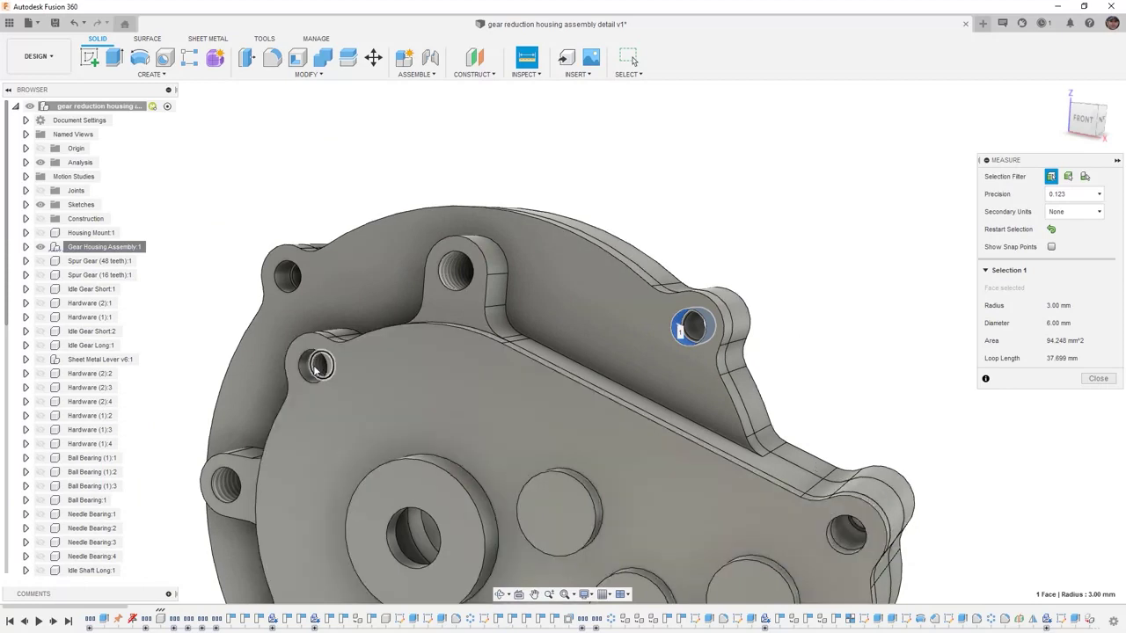
click(1111, 378)
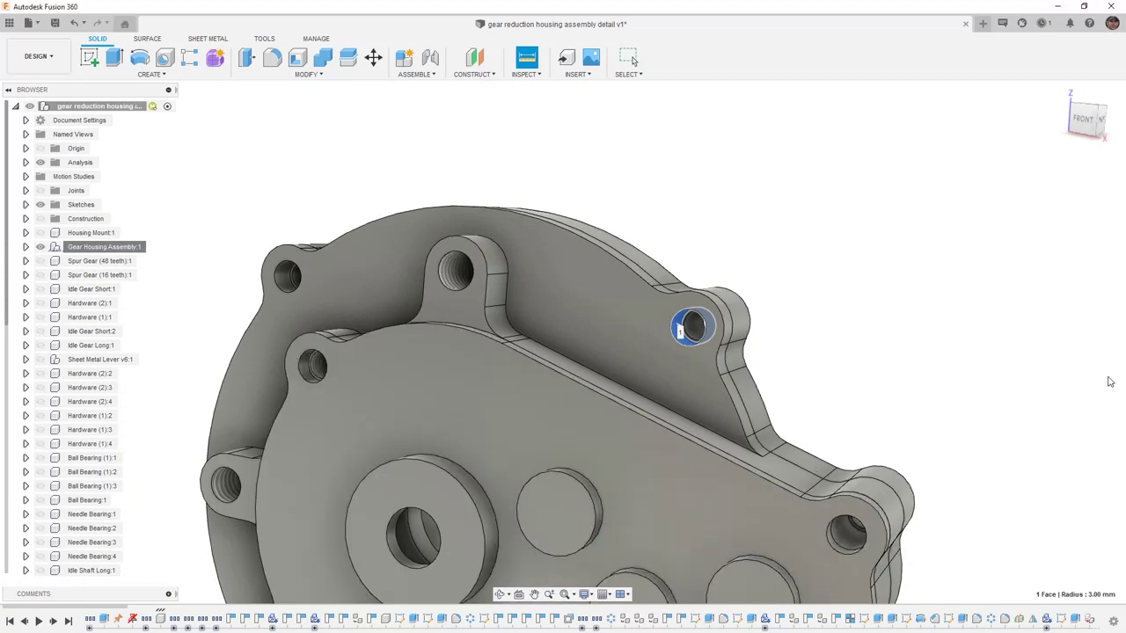
Hide the Front Housing and Front Cover in the Gear Housing Assembly and activate the Back Housing component.
click(25, 248)
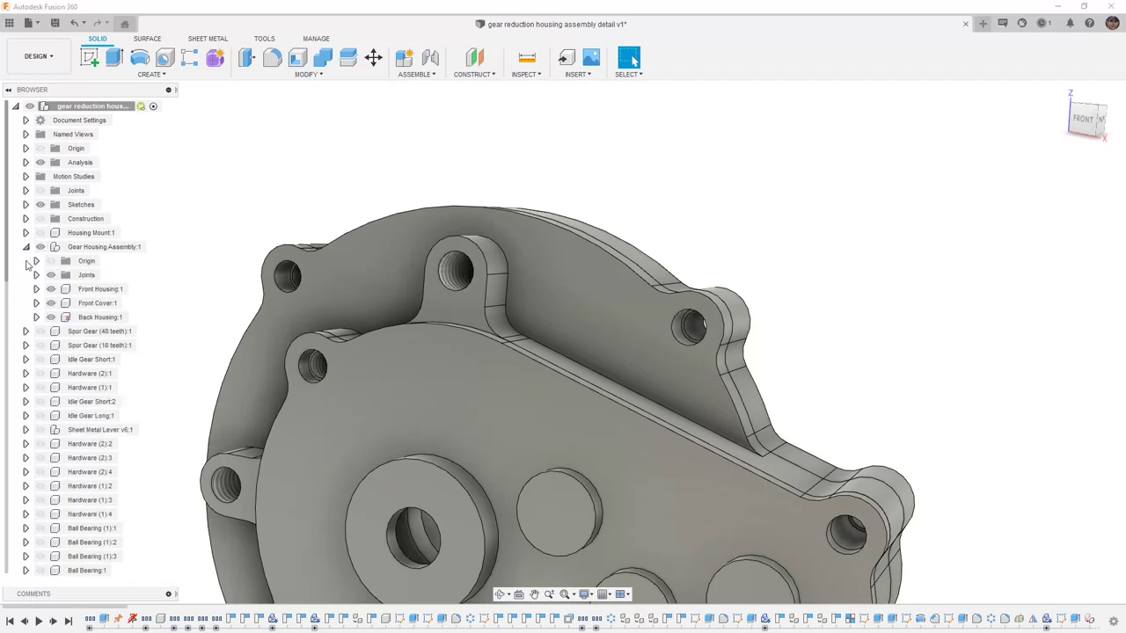
click(50, 289)
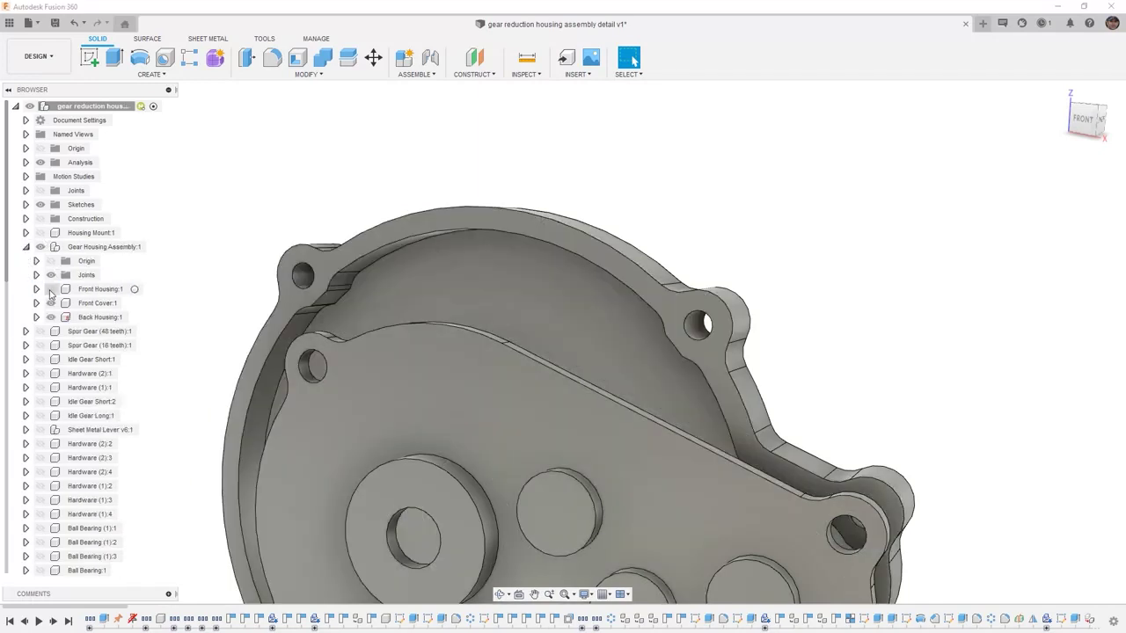
click(51, 303)
click(130, 317)
click(753, 237)
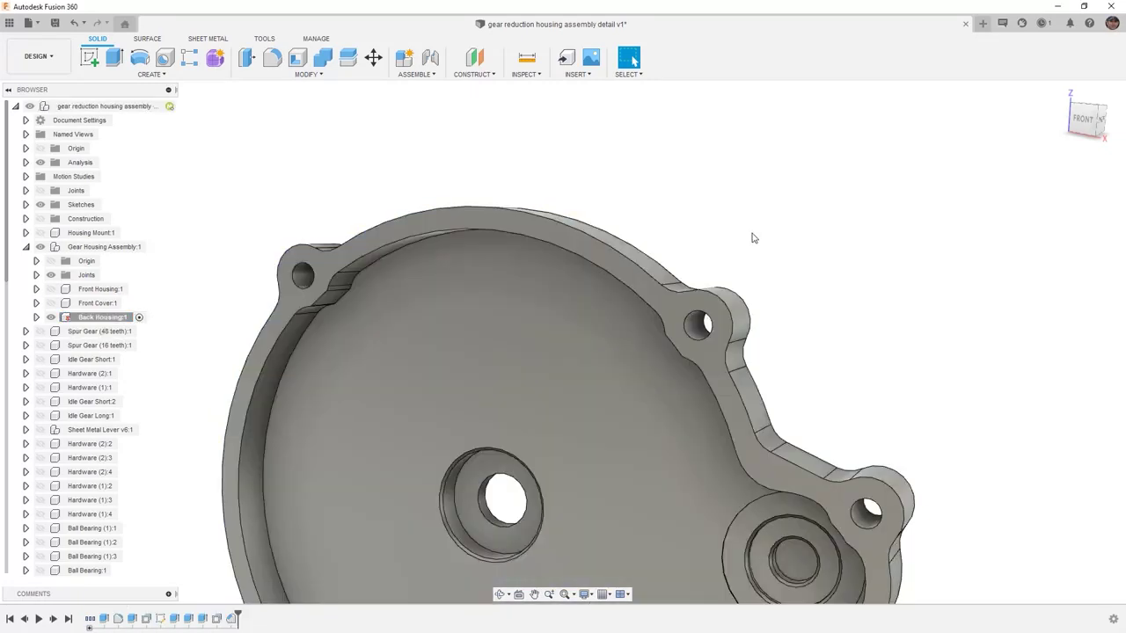
Create a sketch on the Back Housing's flange face with a point at the centre of each of the six mounting holes.
click(720, 325)
right_click(720, 326)
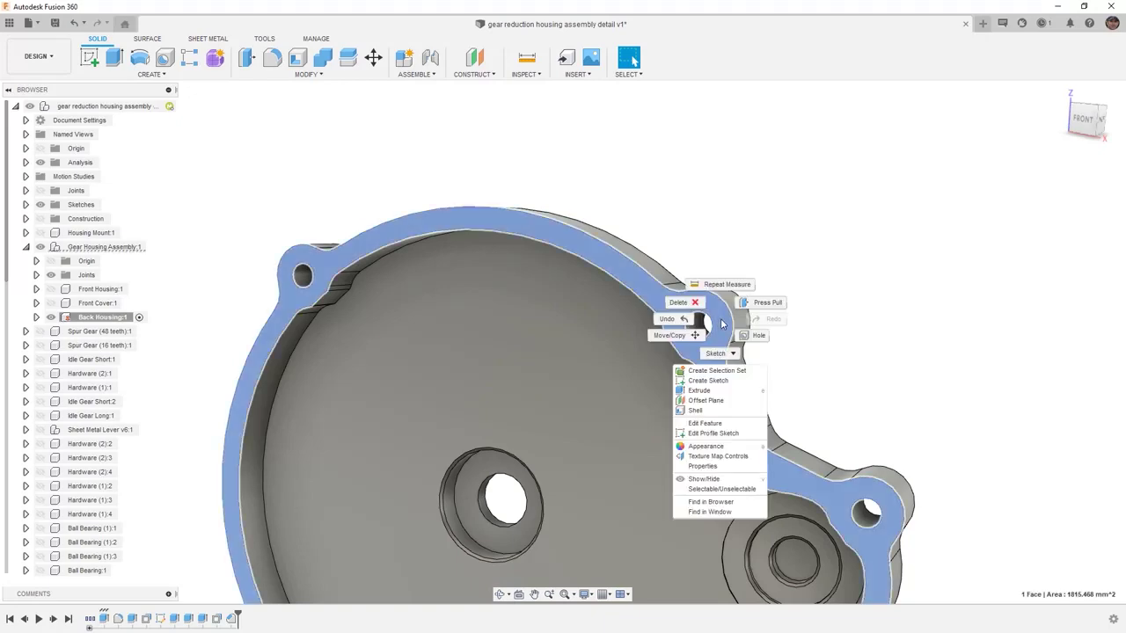
click(720, 380)
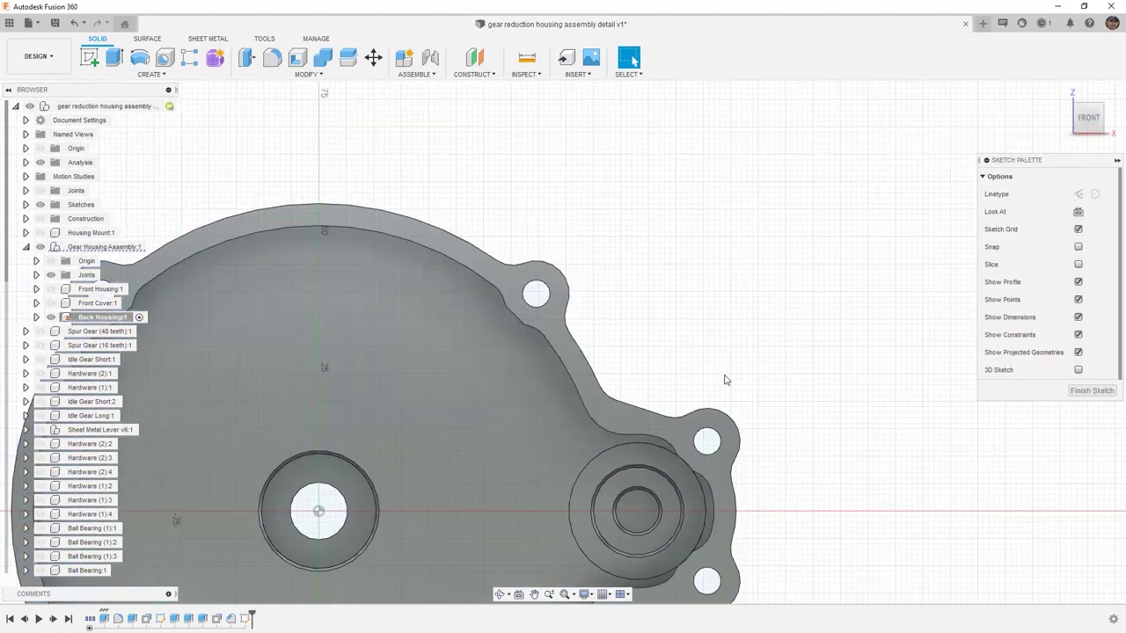
middle_drag(773, 288, 772, 228)
click(193, 75)
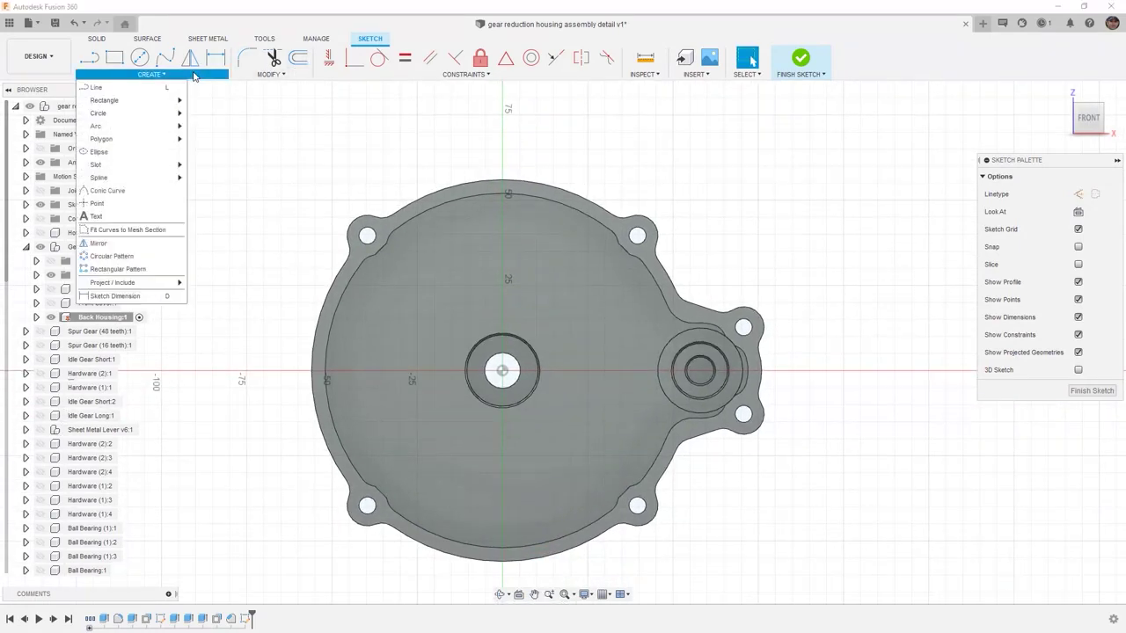
click(106, 209)
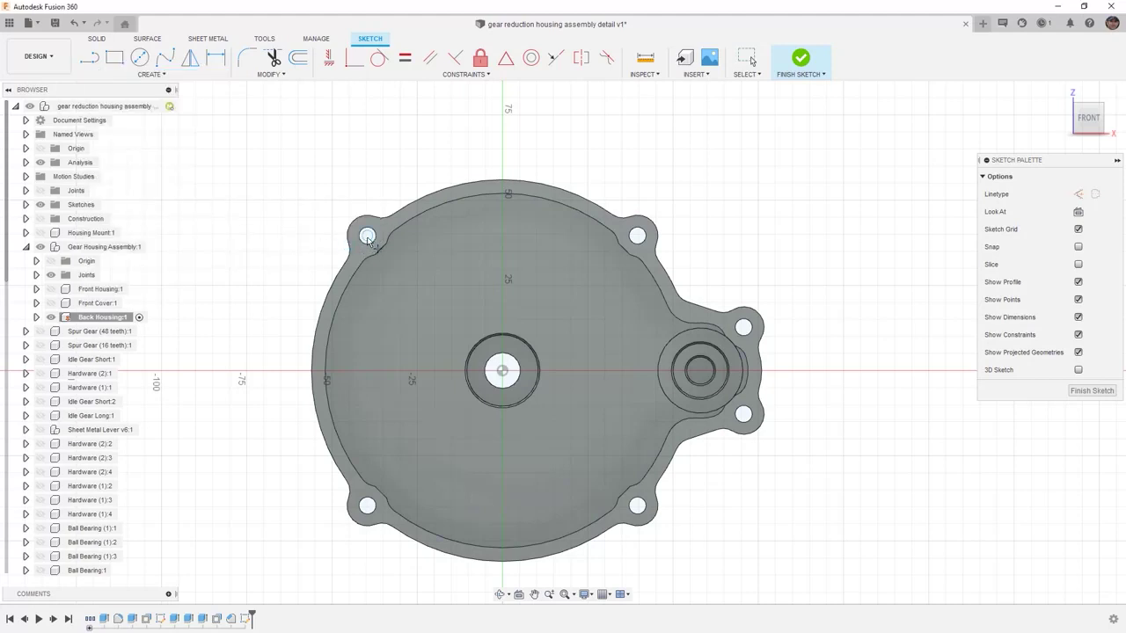
click(636, 236)
click(743, 327)
click(743, 414)
click(637, 506)
click(367, 506)
click(800, 58)
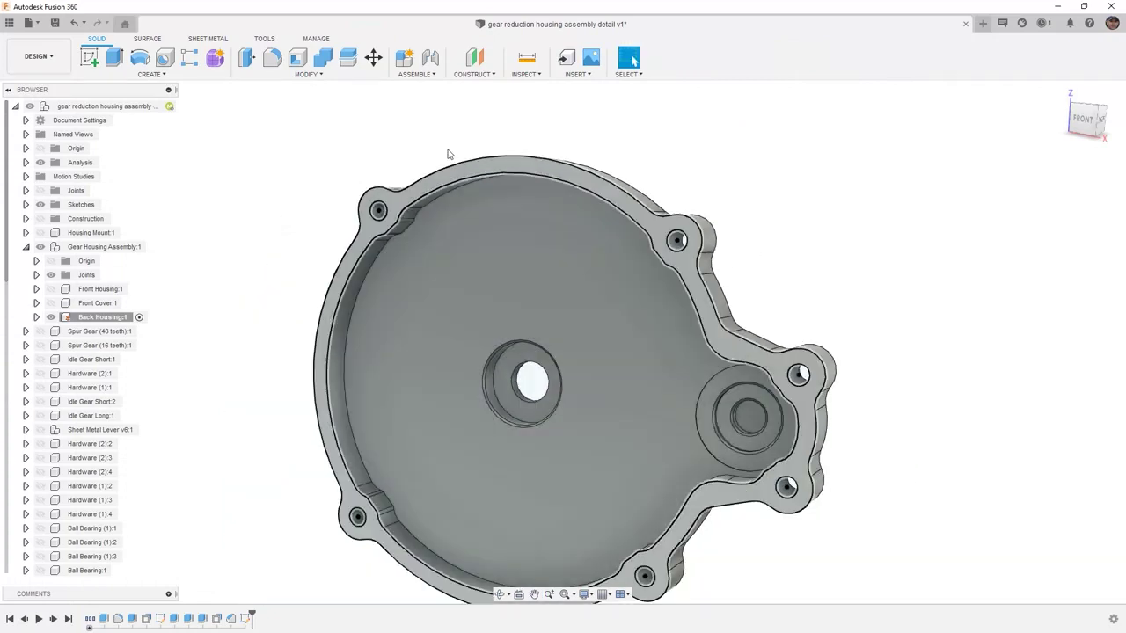
Start a Hole feature placed from sketch (multiple holes) using all six mounting-hole sketch points.
click(165, 58)
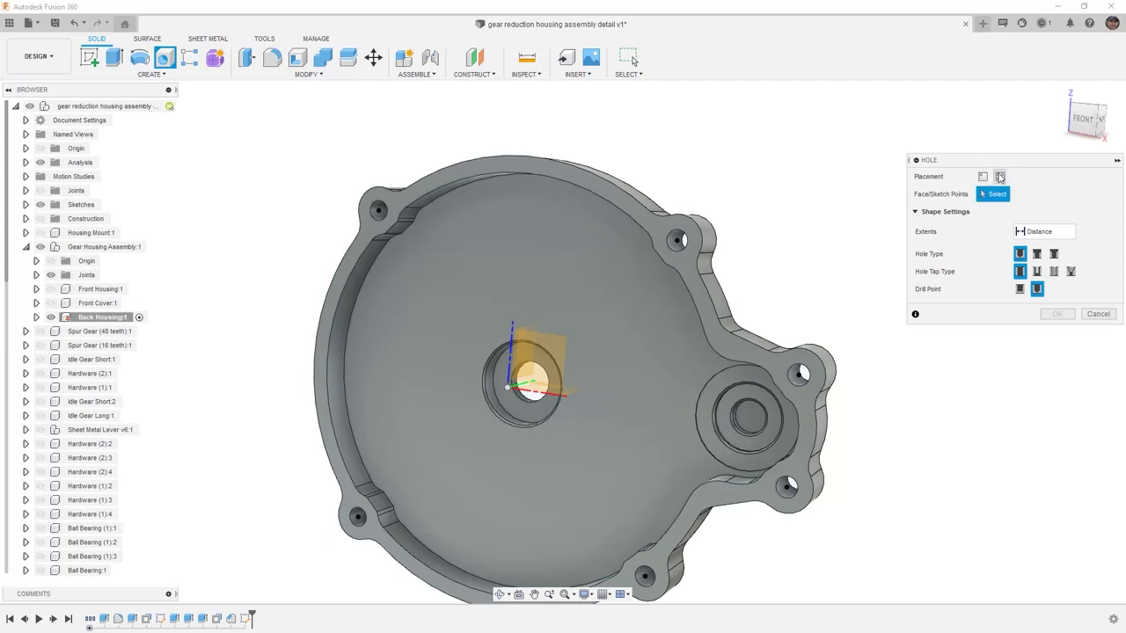
click(1000, 178)
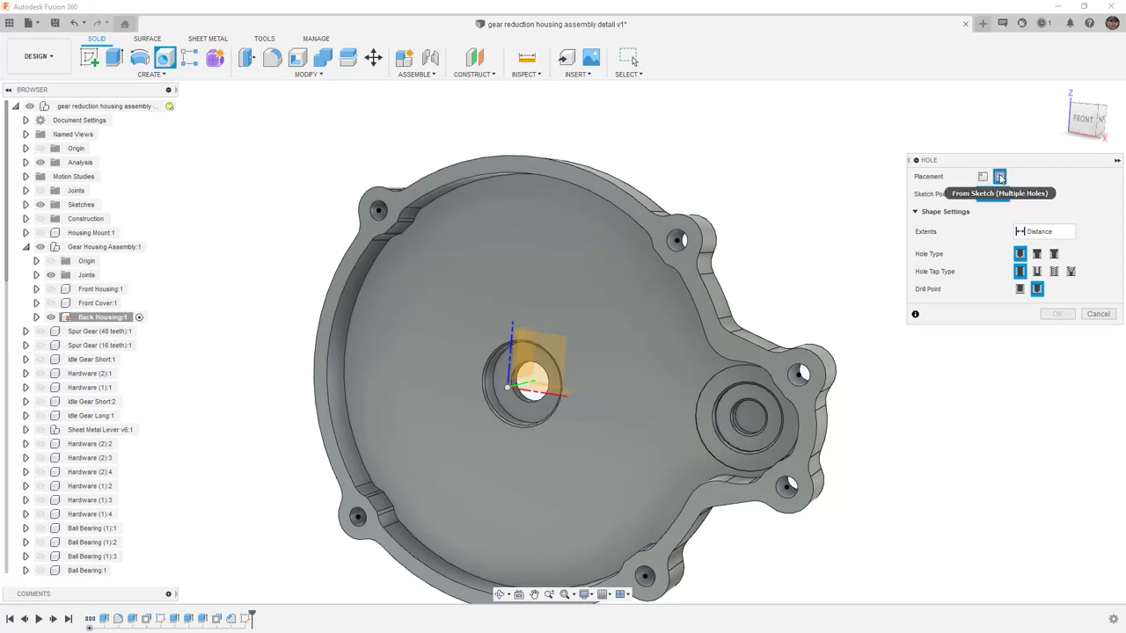
click(676, 240)
click(799, 375)
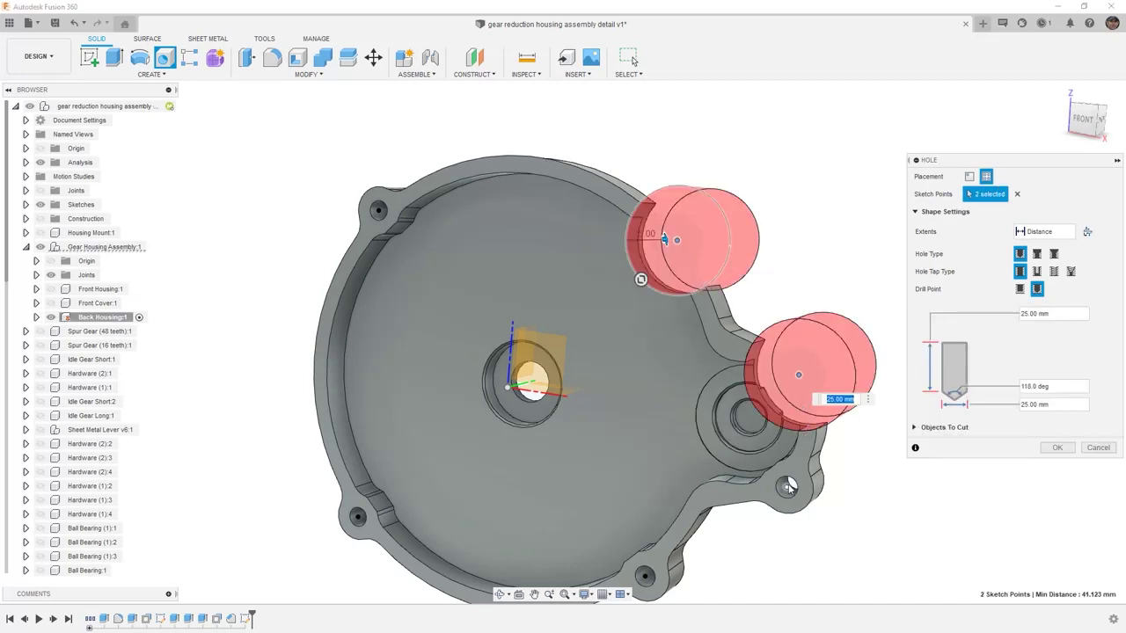
click(786, 487)
click(644, 577)
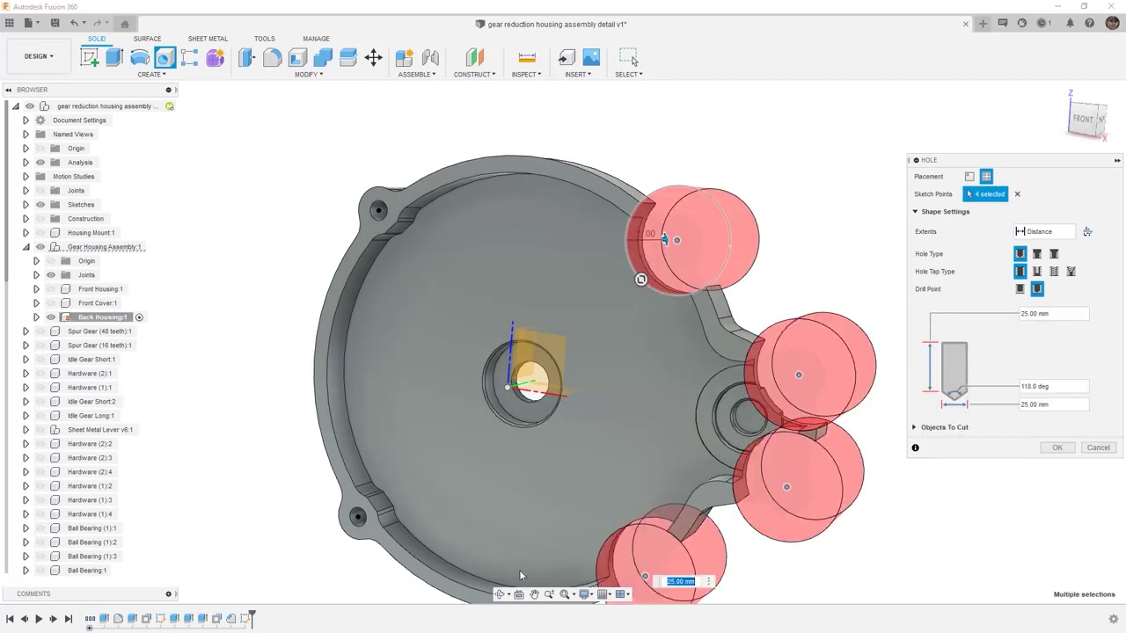
click(358, 516)
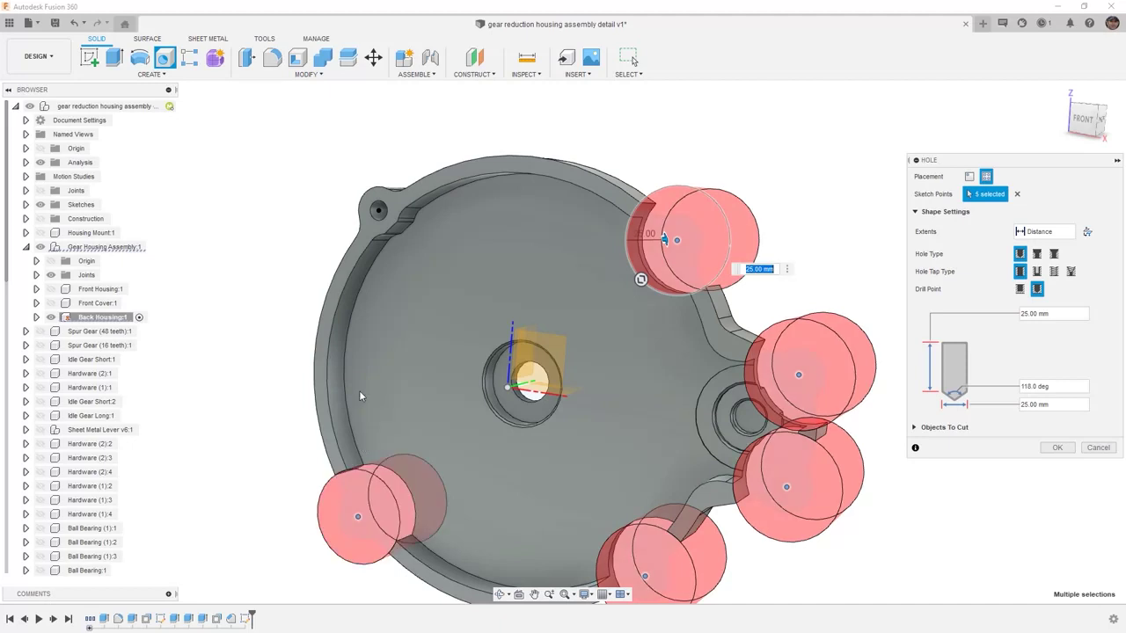
click(378, 210)
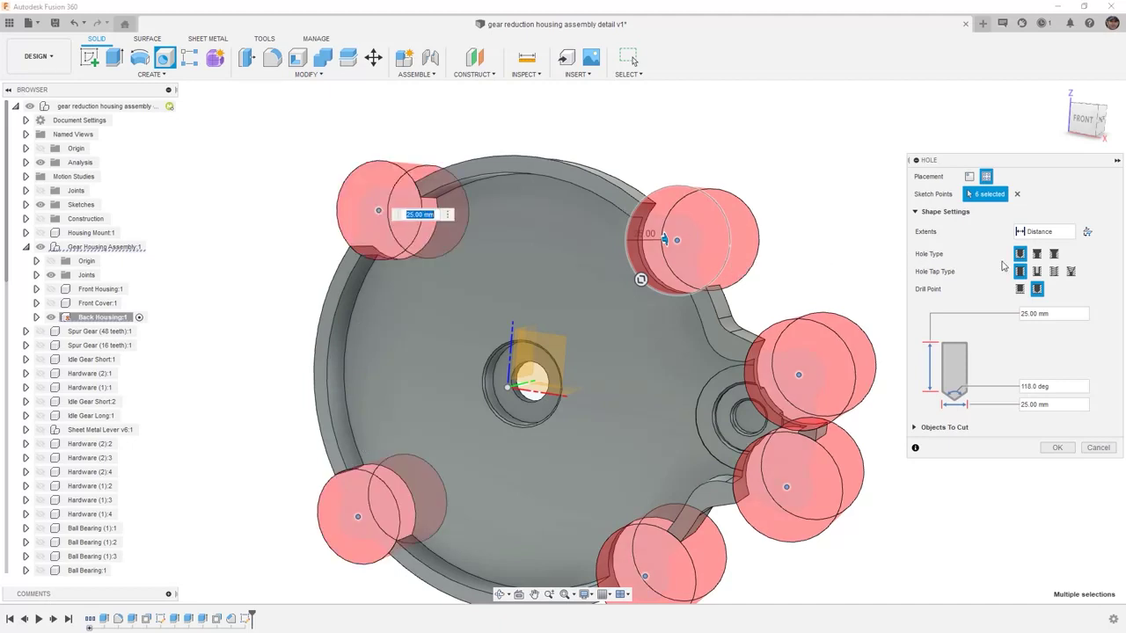
Make the six holes tapped with an ISO Metric profile thread, size 6.0 mm, designation M6x1, class 6H.
click(1053, 272)
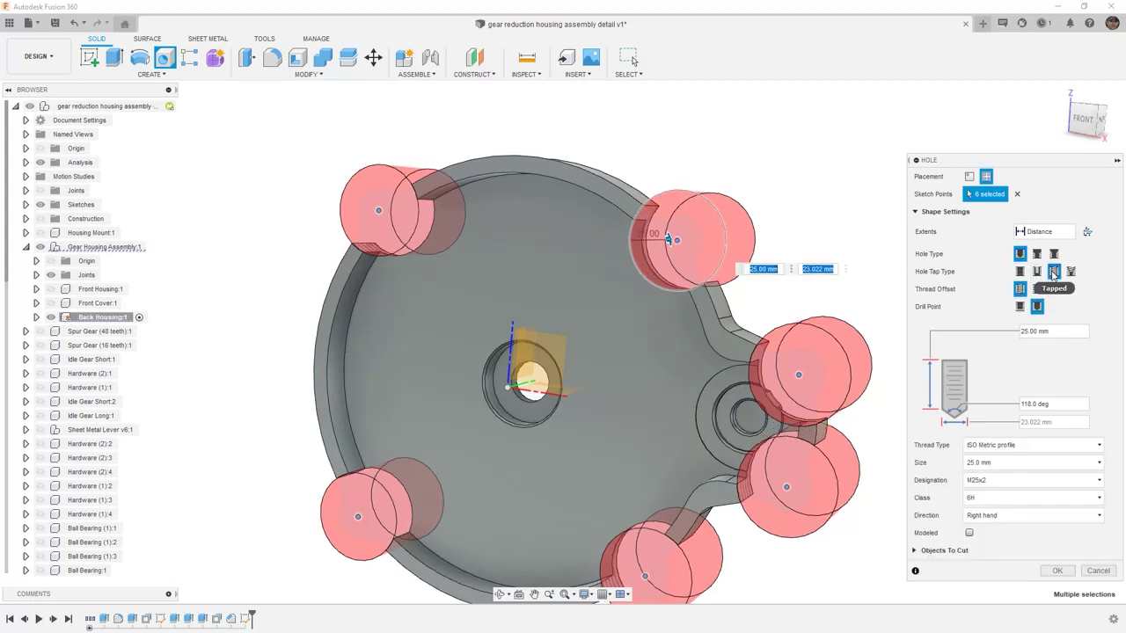
click(1026, 461)
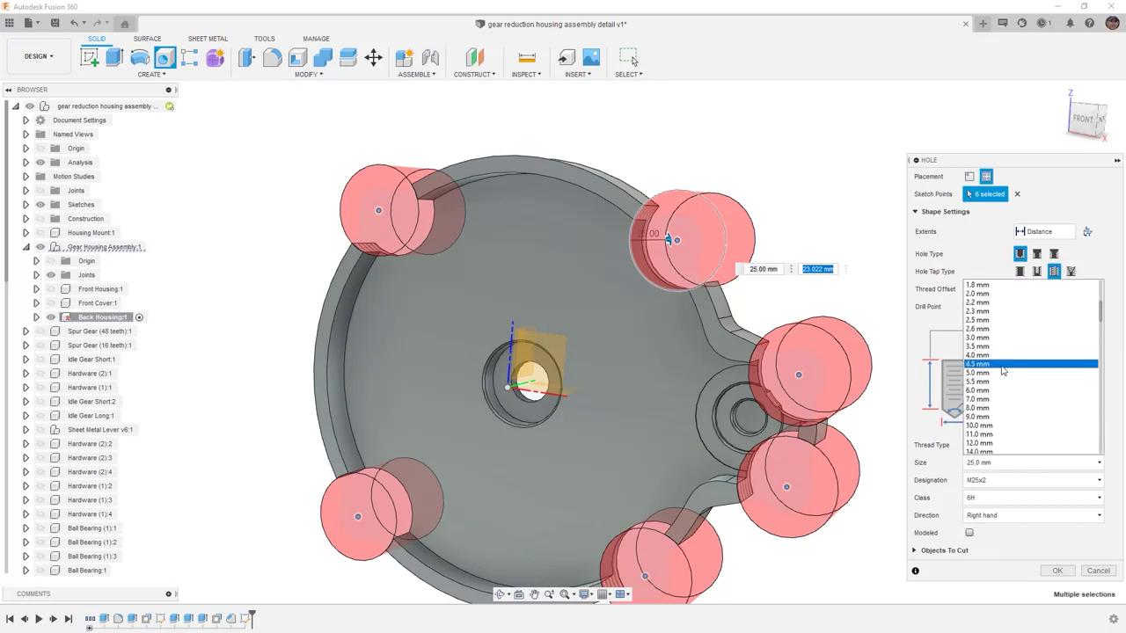
click(991, 391)
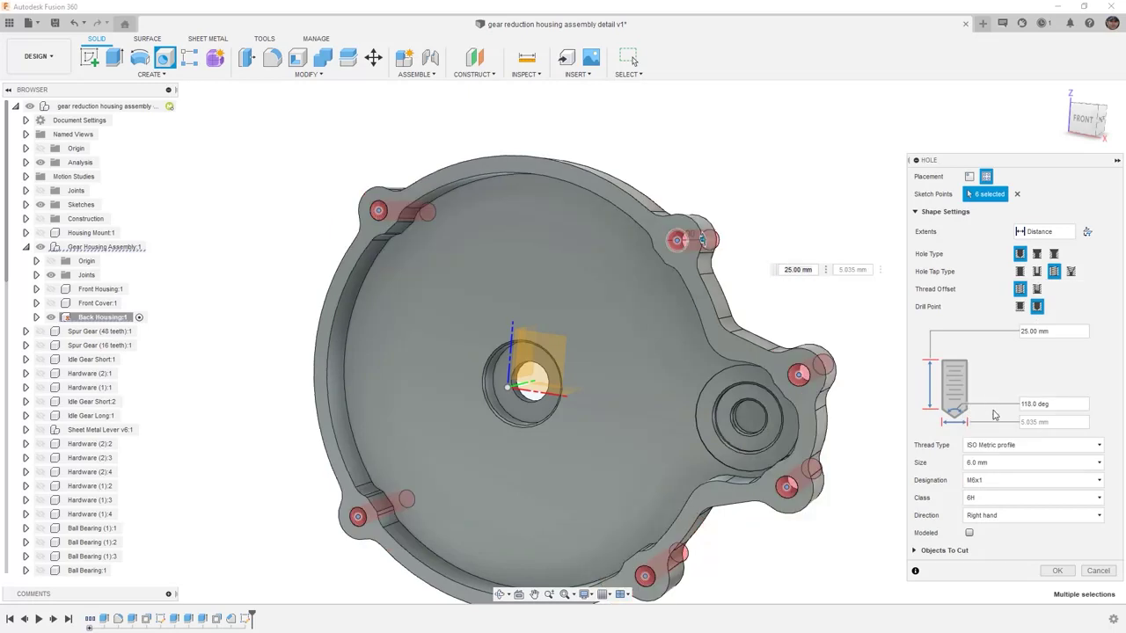
click(1001, 498)
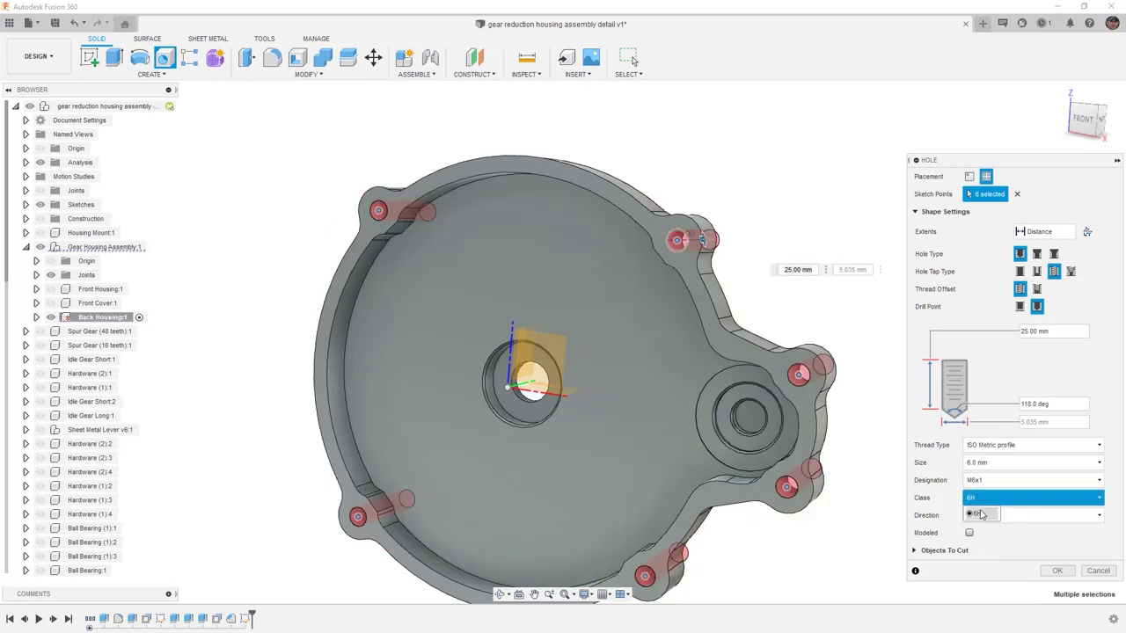
click(975, 516)
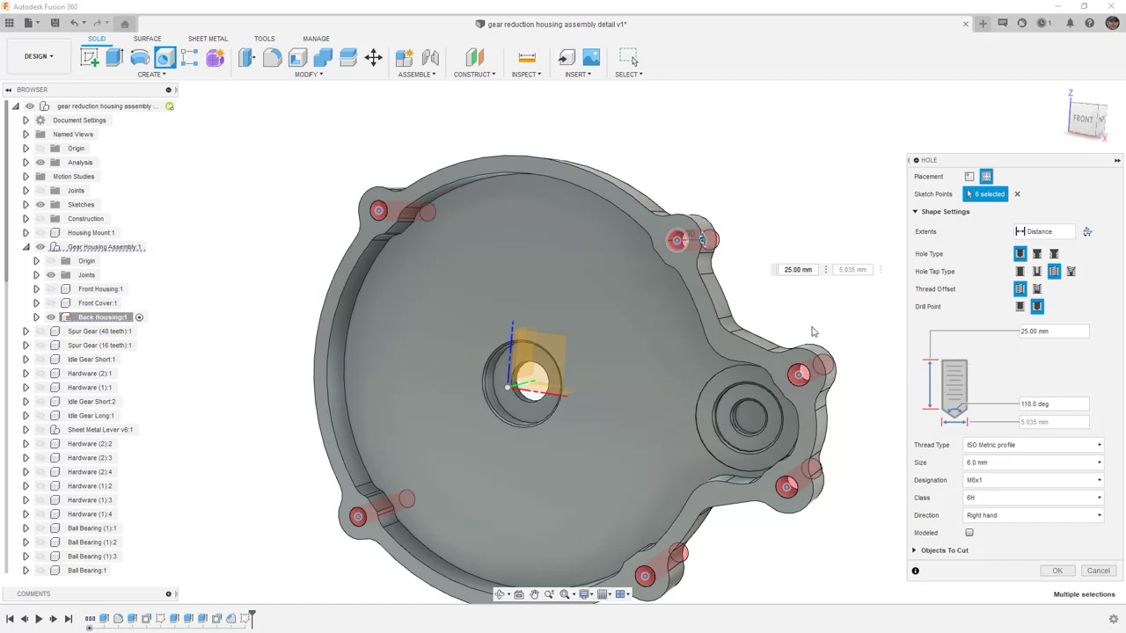
Preview the tapped holes with modeled threads, then turn the Modeled option back off.
scroll(685, 238, up, 4)
scroll(685, 238, up, 2)
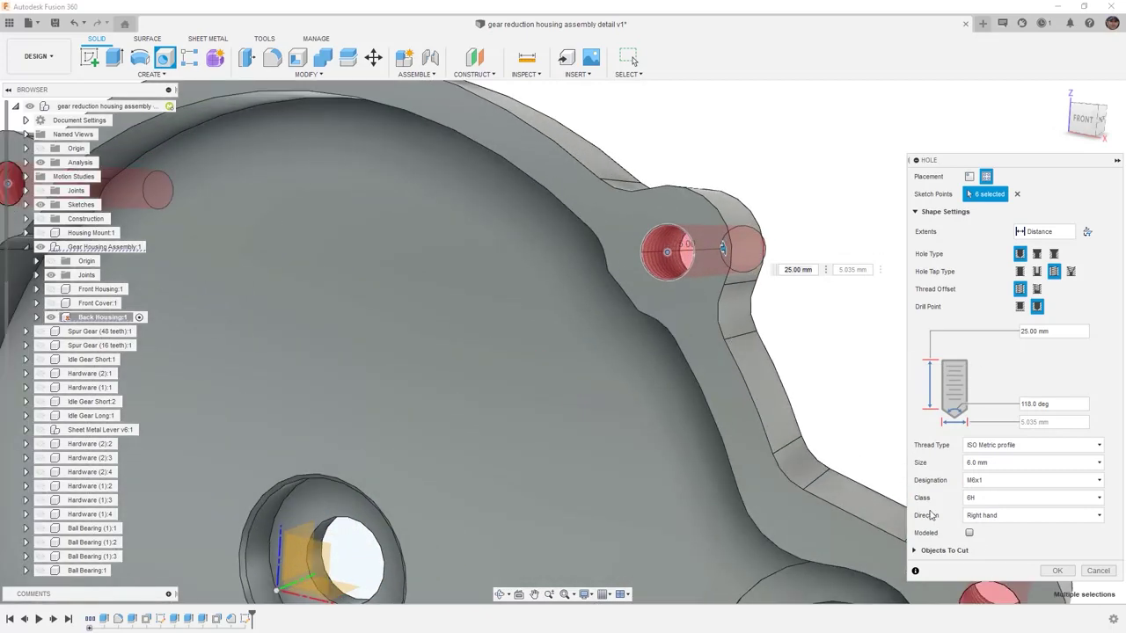
click(969, 533)
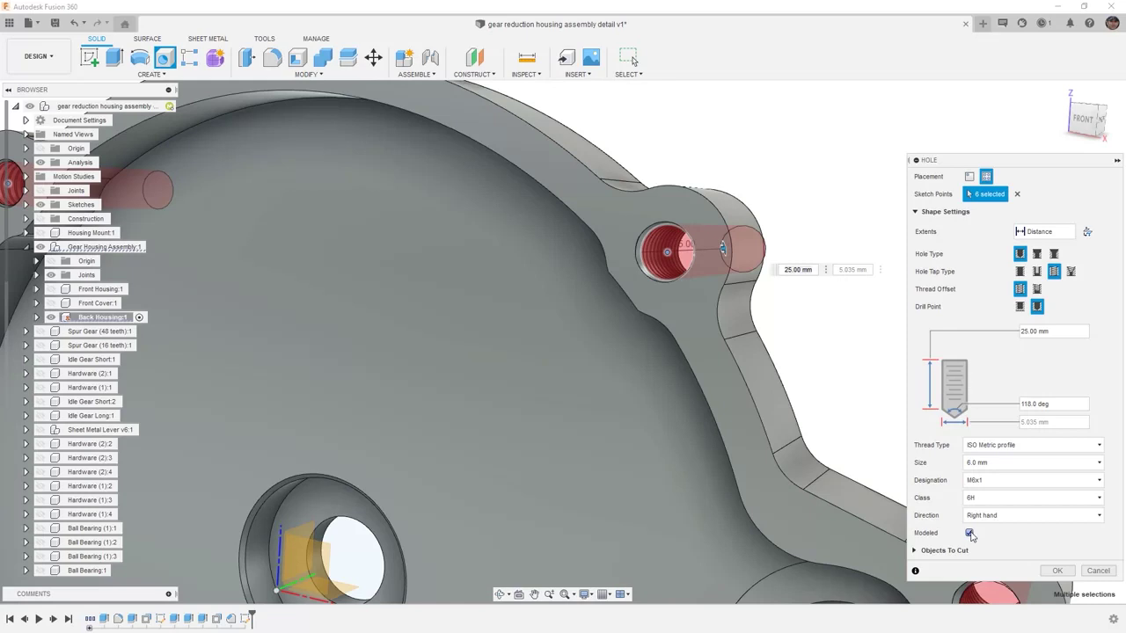
click(969, 533)
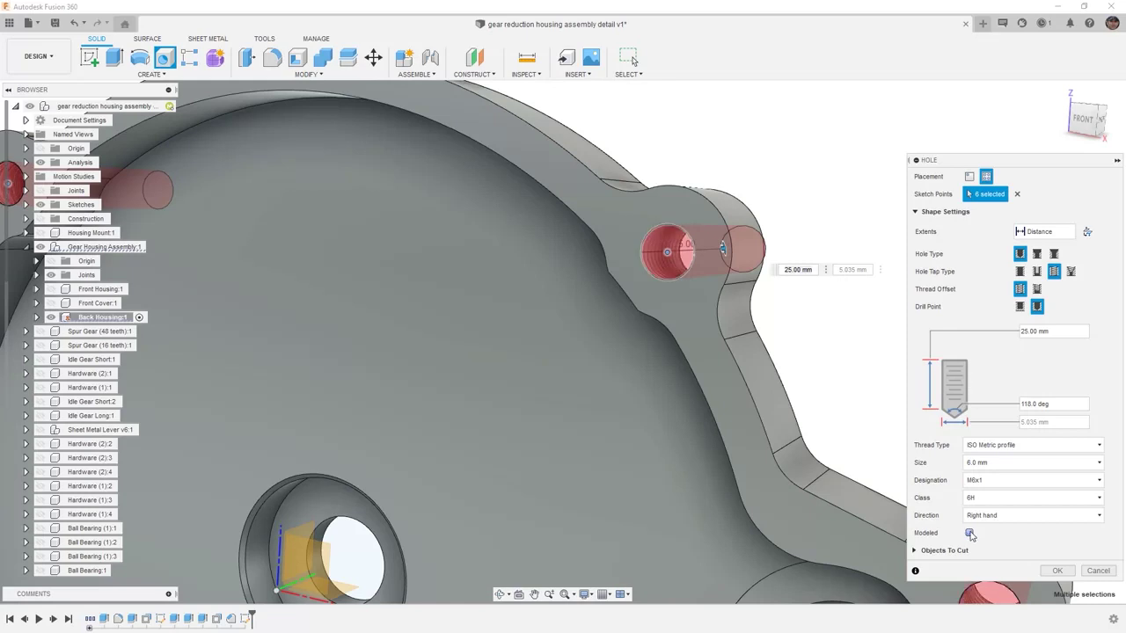
scroll(853, 395, down, 5)
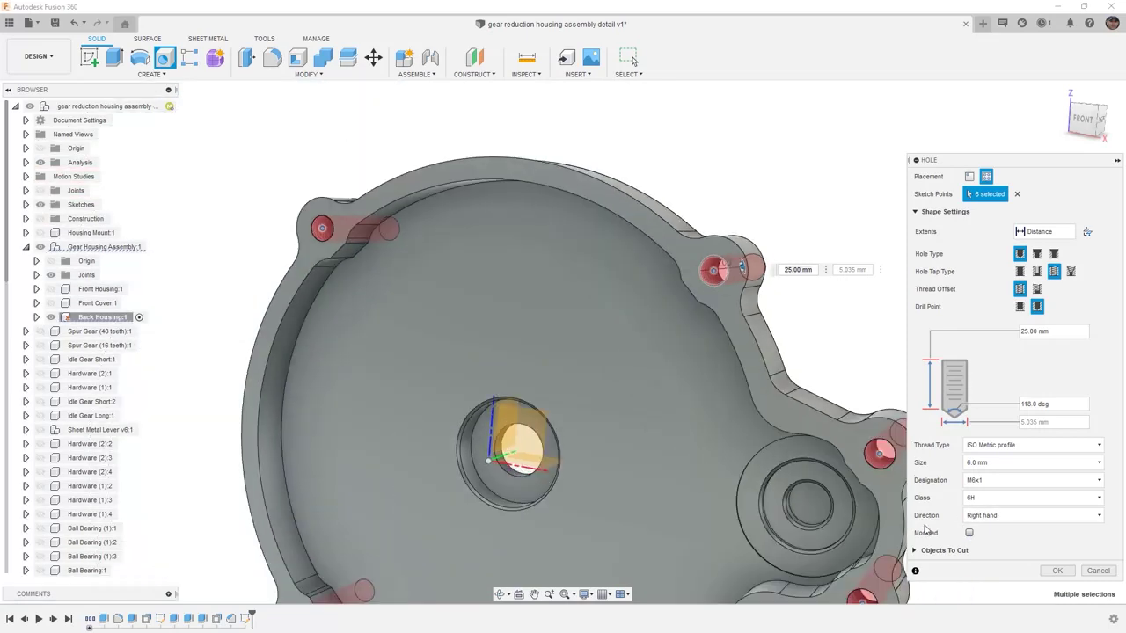
With Back Housing as the object to cut, extend the tapped holes to its rear face with a flat drill point and create them.
click(920, 551)
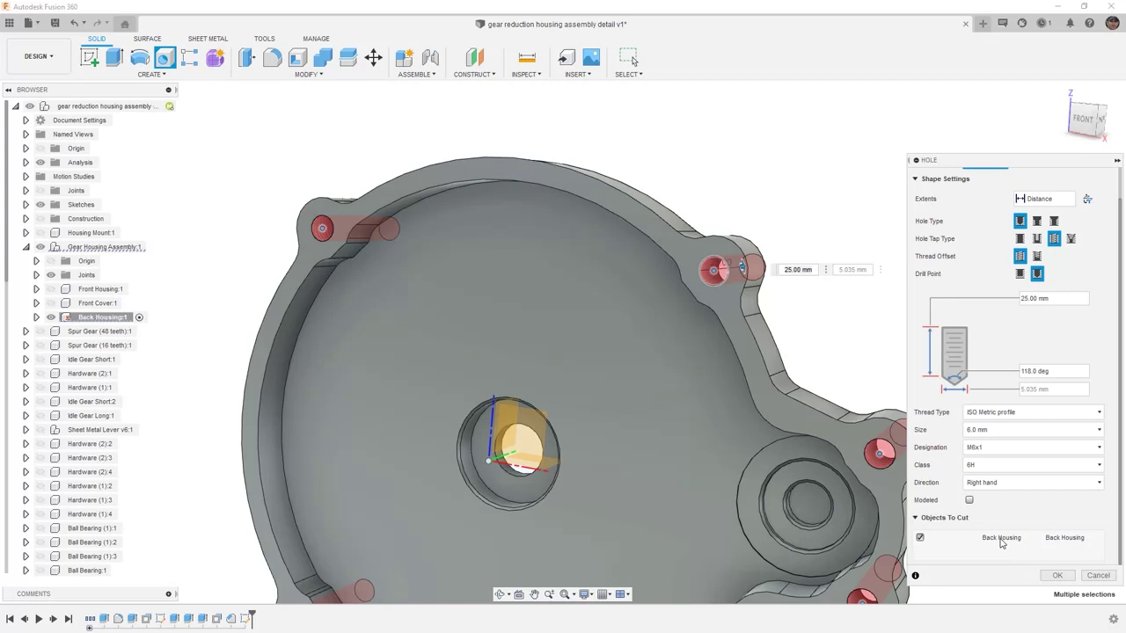
scroll(720, 365, down, 4)
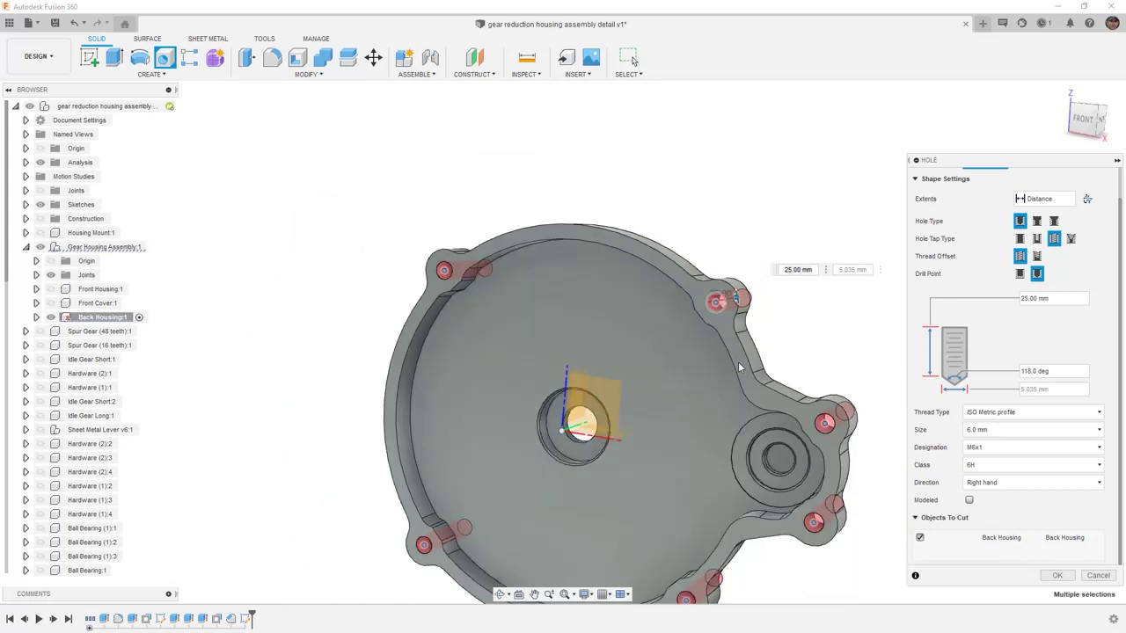
shift+middle_drag(792, 379, 684, 401)
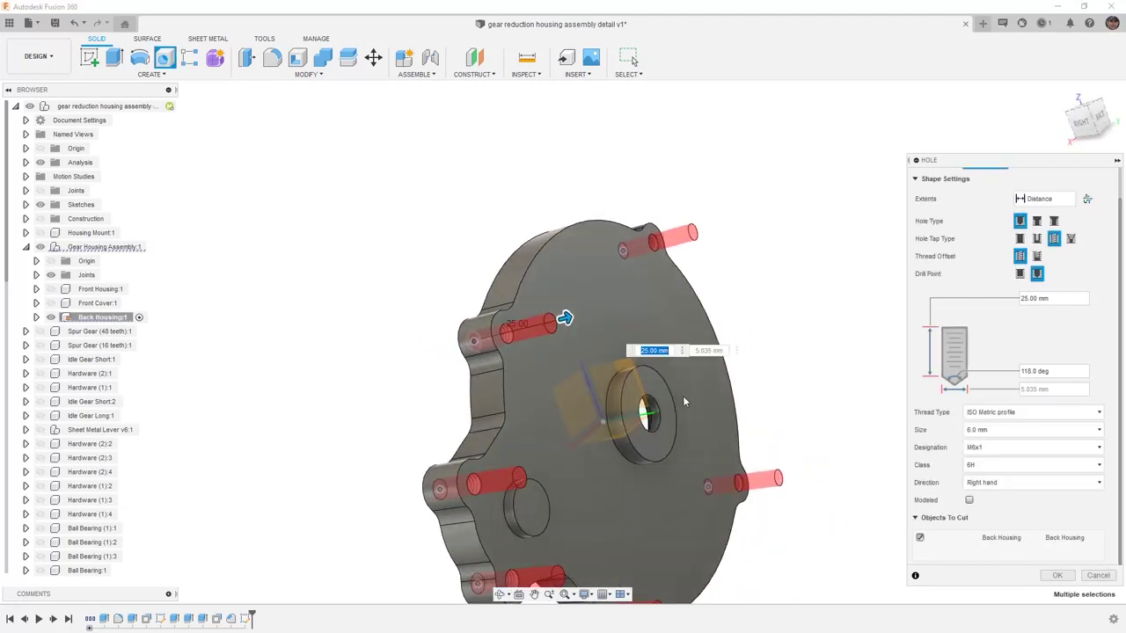
click(1064, 202)
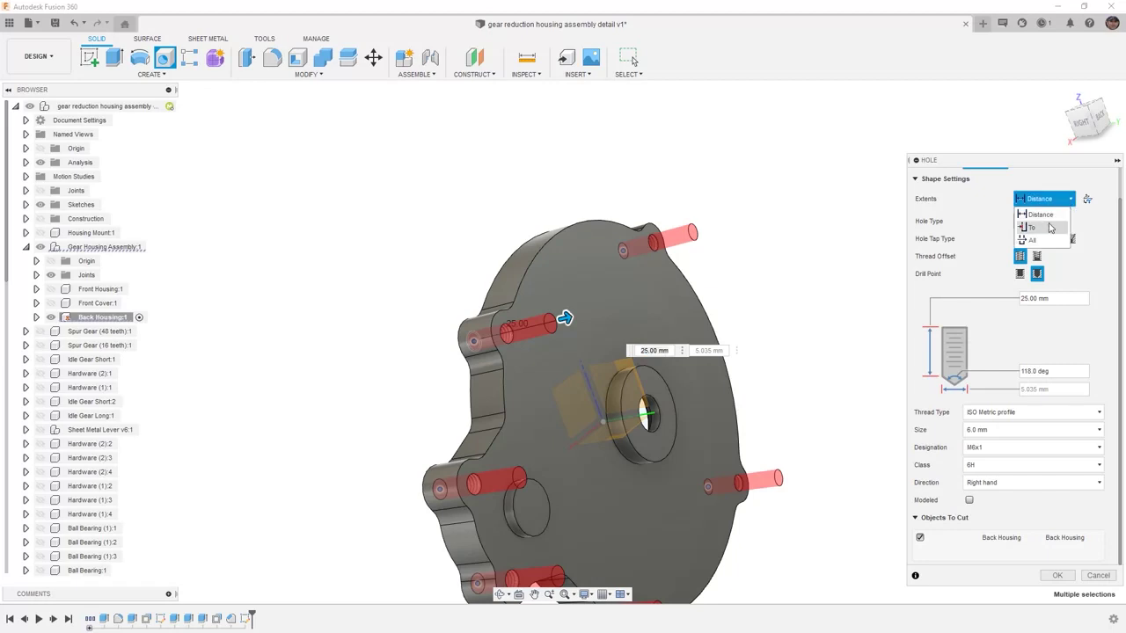
click(1047, 228)
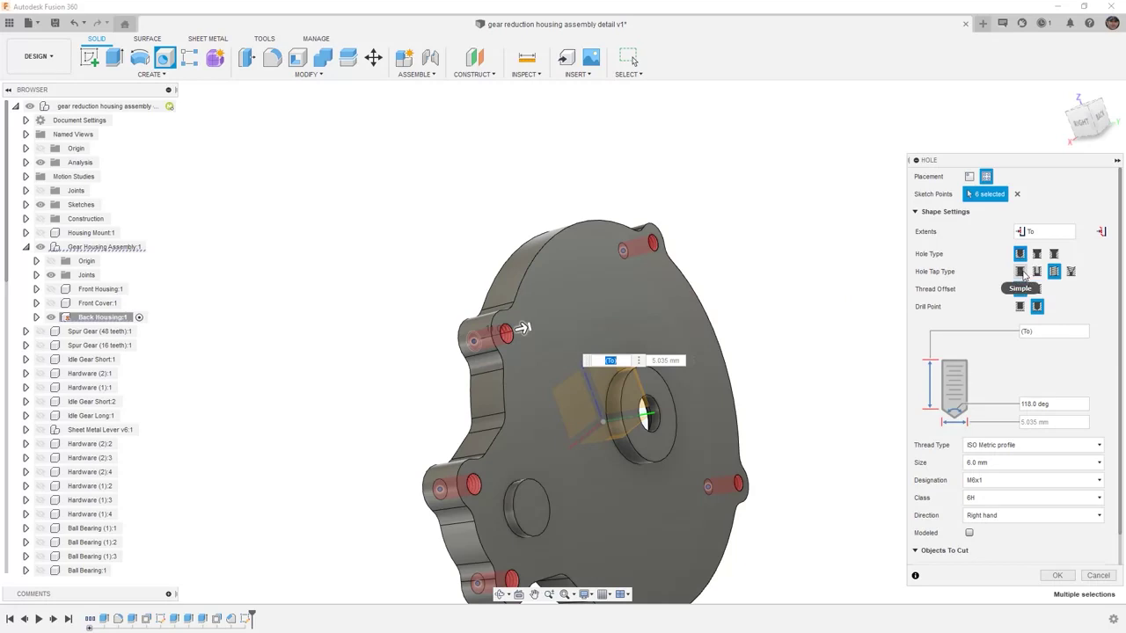
click(1020, 307)
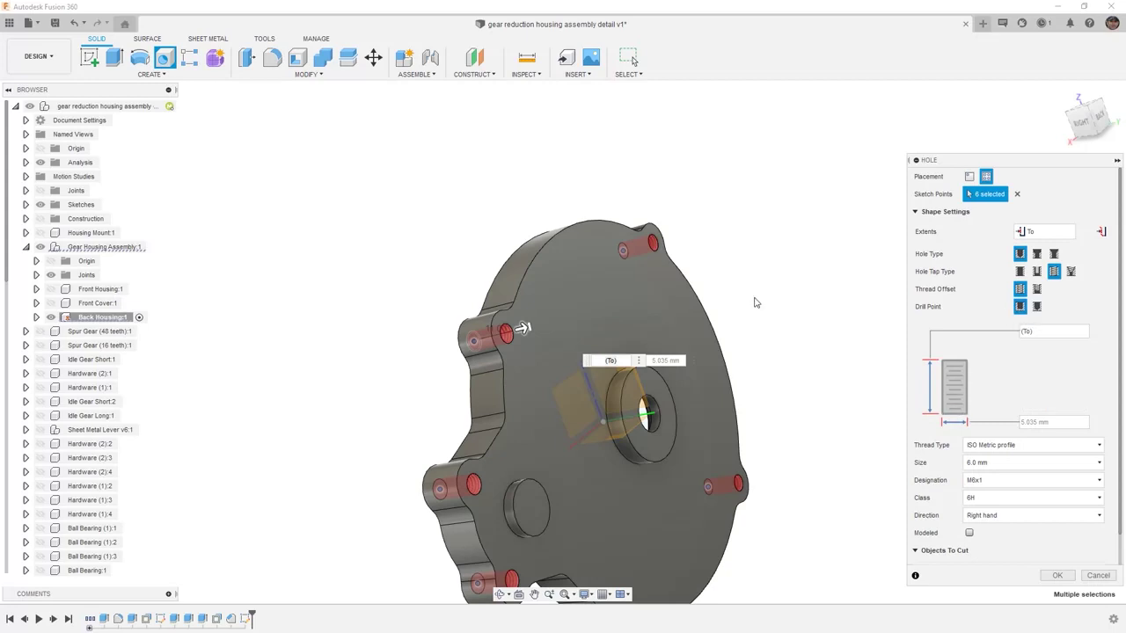
click(1057, 575)
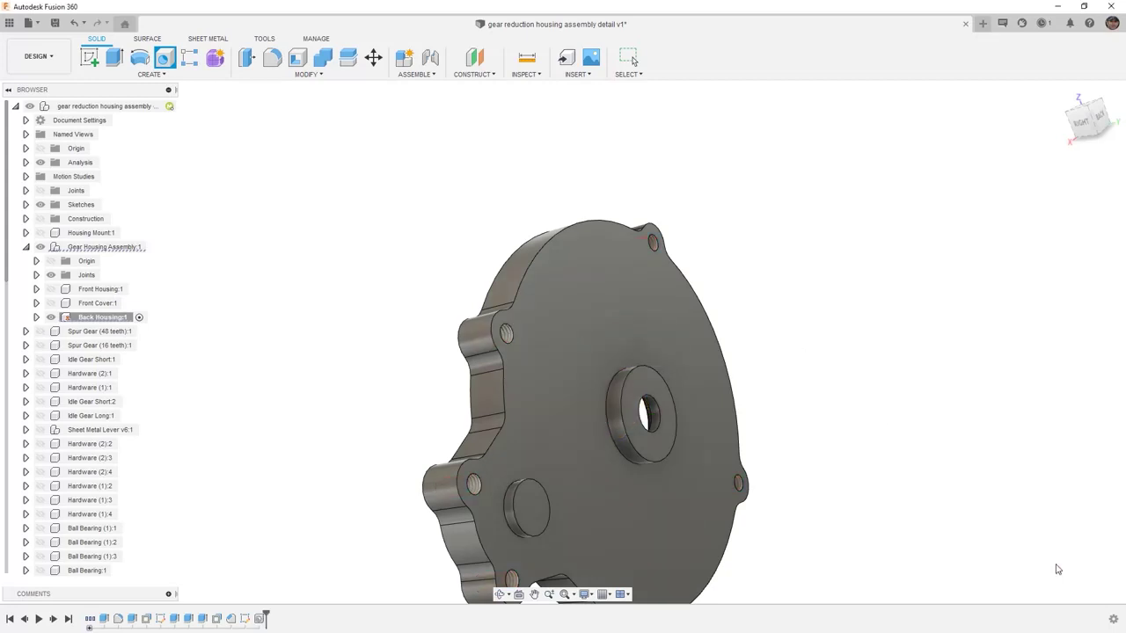
Measure the diameter of the new tapped hole in the Back Housing's upper-right flange lug.
shift+middle_drag(545, 372, 655, 352)
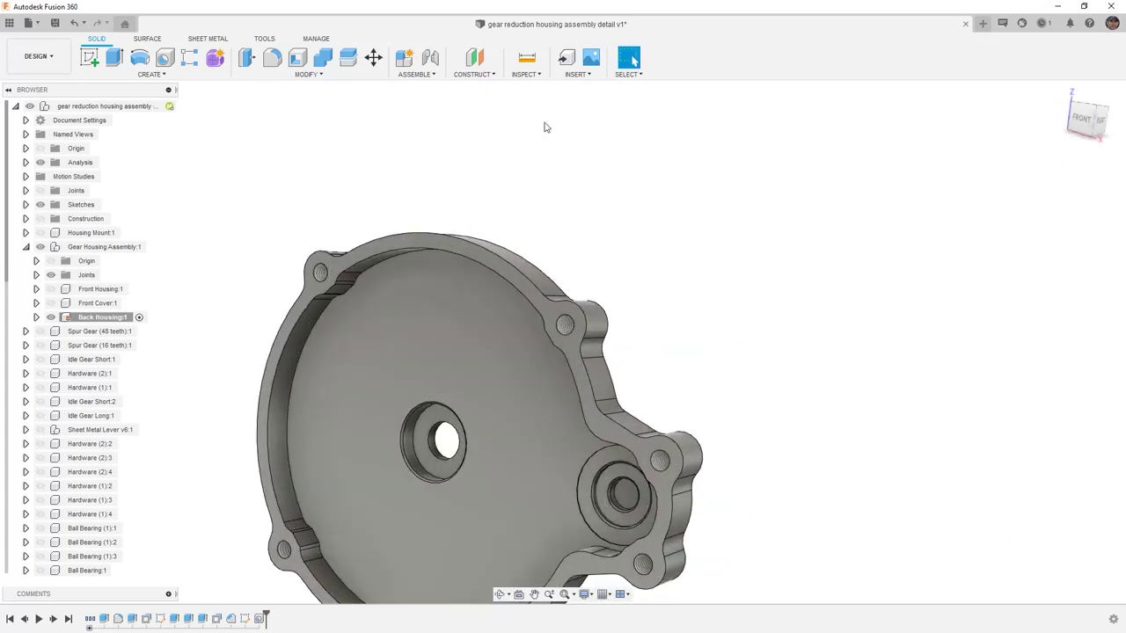
click(527, 58)
click(566, 326)
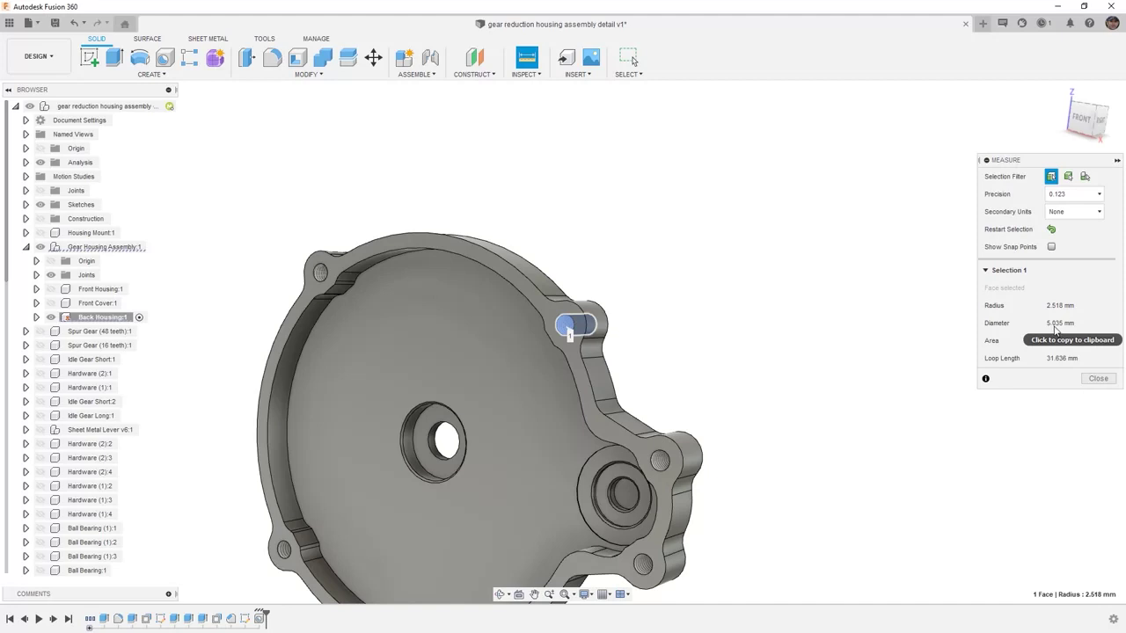
click(1098, 378)
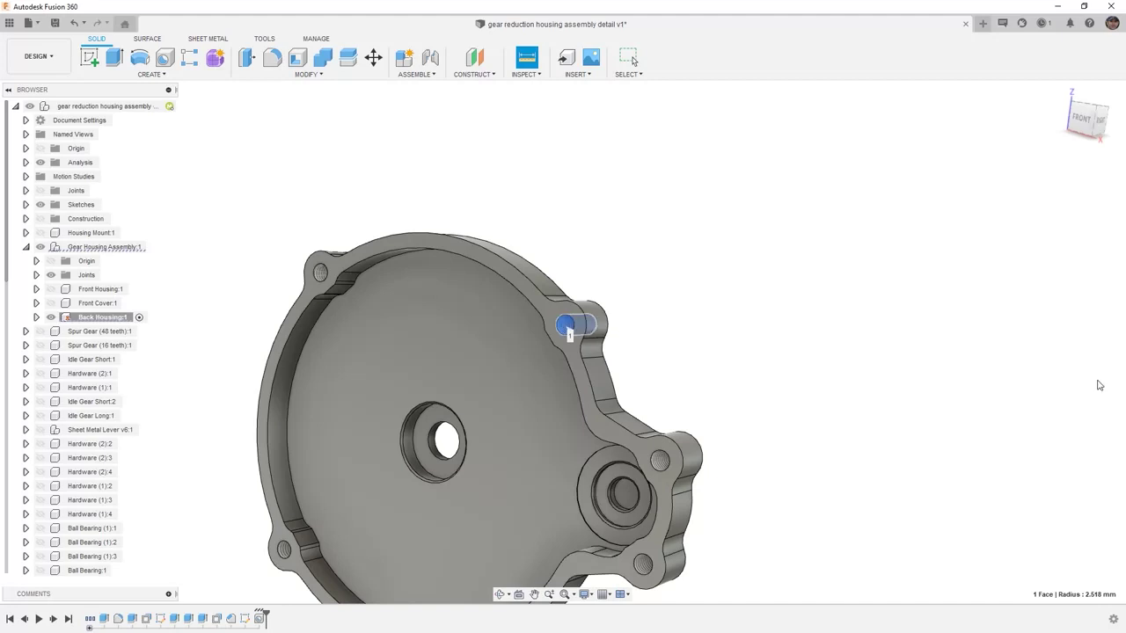
Unisolate all components of the gear reduction housing assembly in the home view.
click(1060, 91)
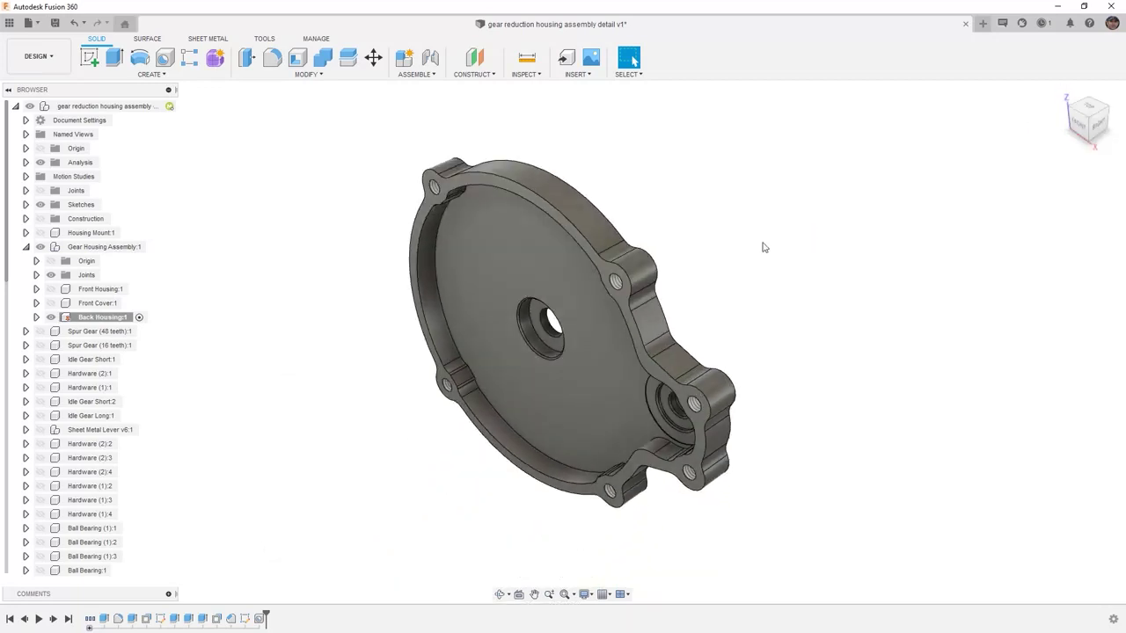
right_click(98, 107)
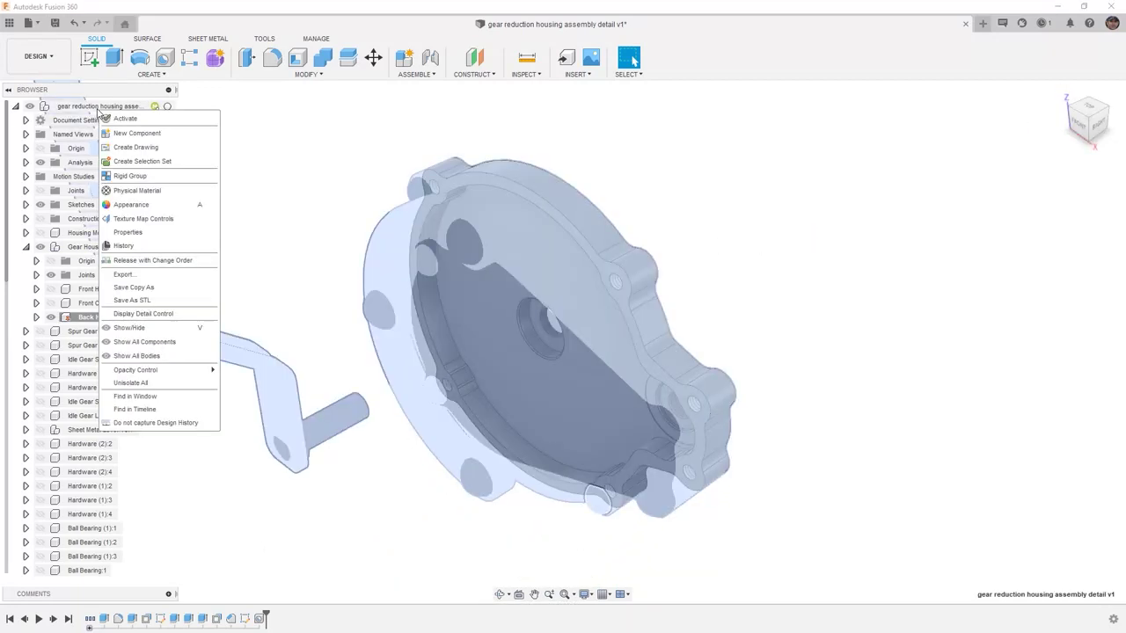
click(156, 383)
scroll(800, 306, down, 3)
click(802, 303)
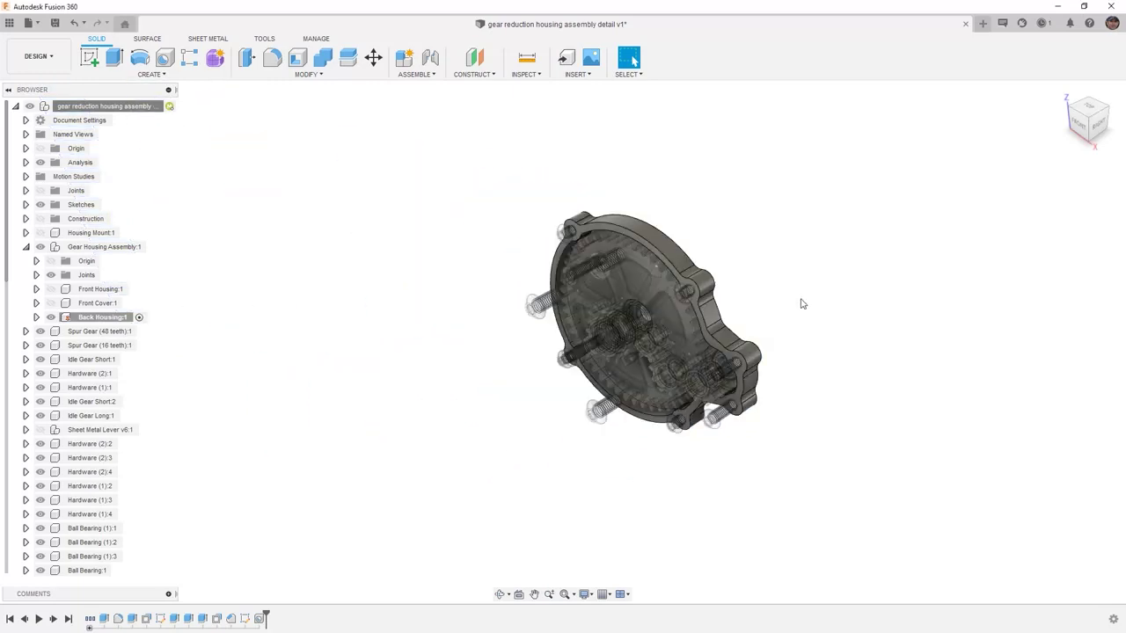
Show the Front Housing and Front Cover and activate the top-level gear reduction housing assembly.
click(50, 291)
click(51, 304)
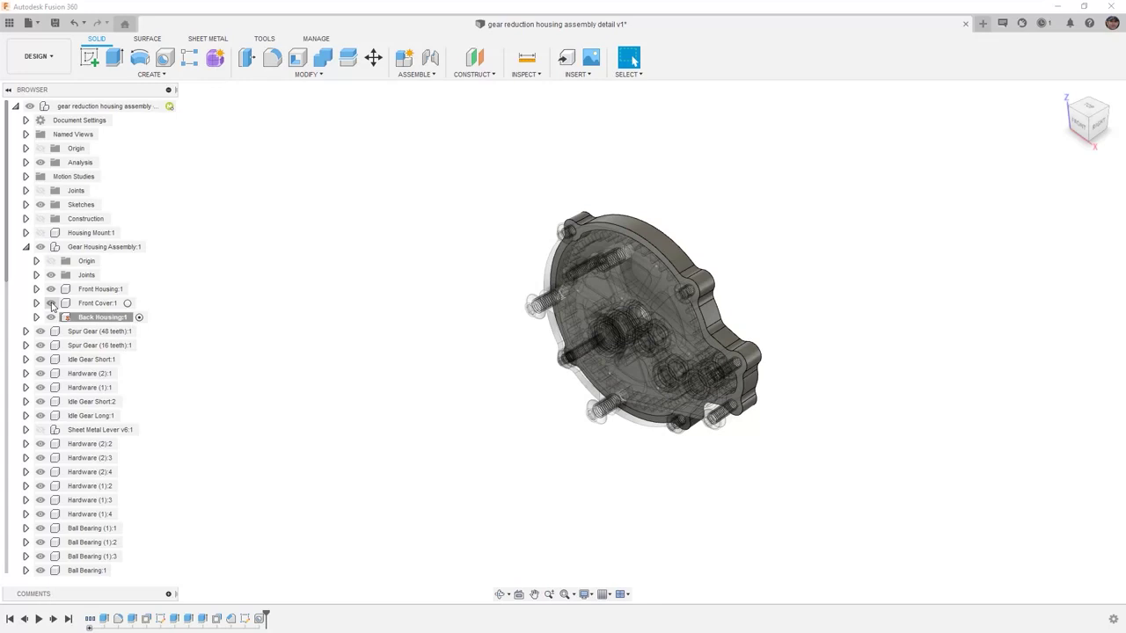
click(141, 319)
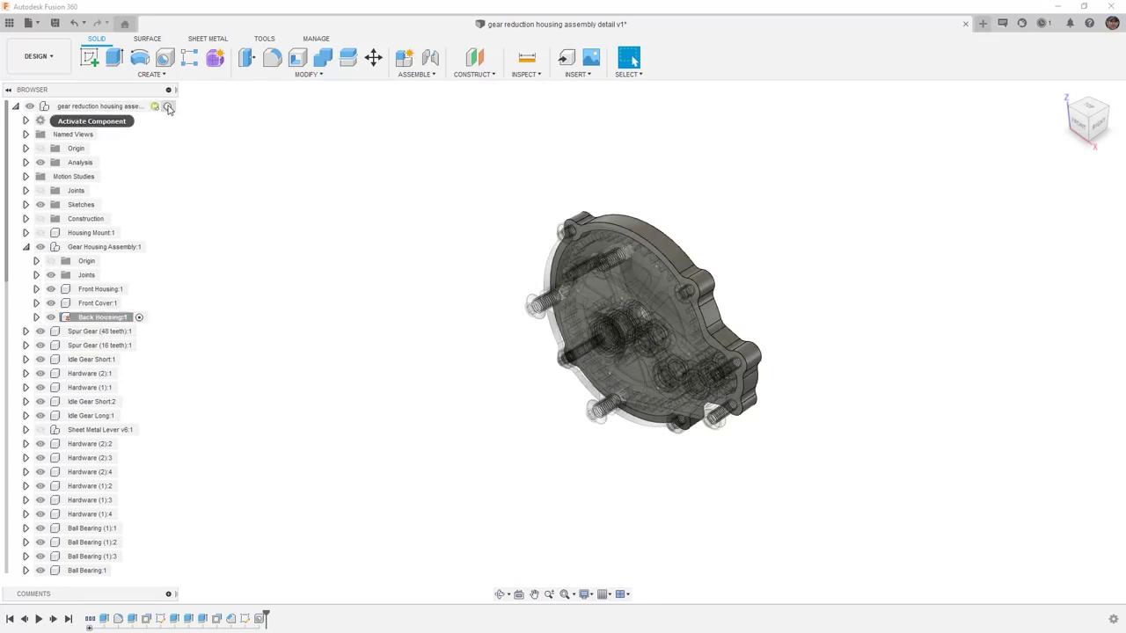
click(167, 106)
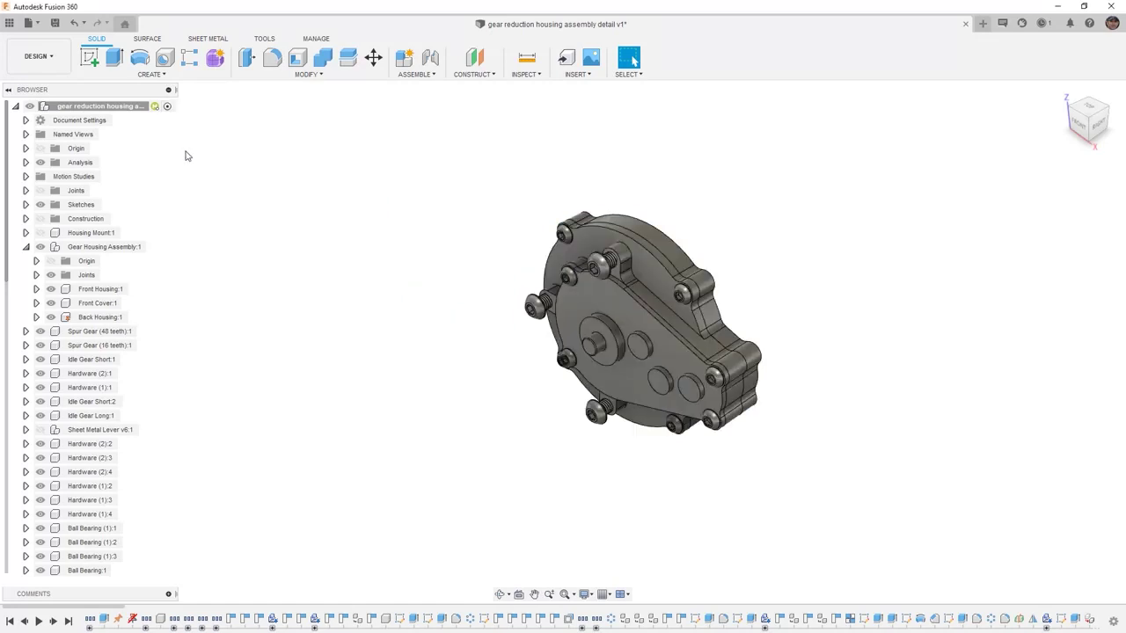
Isolate the Spur Gear (16 teeth) component and activate it for editing.
click(591, 349)
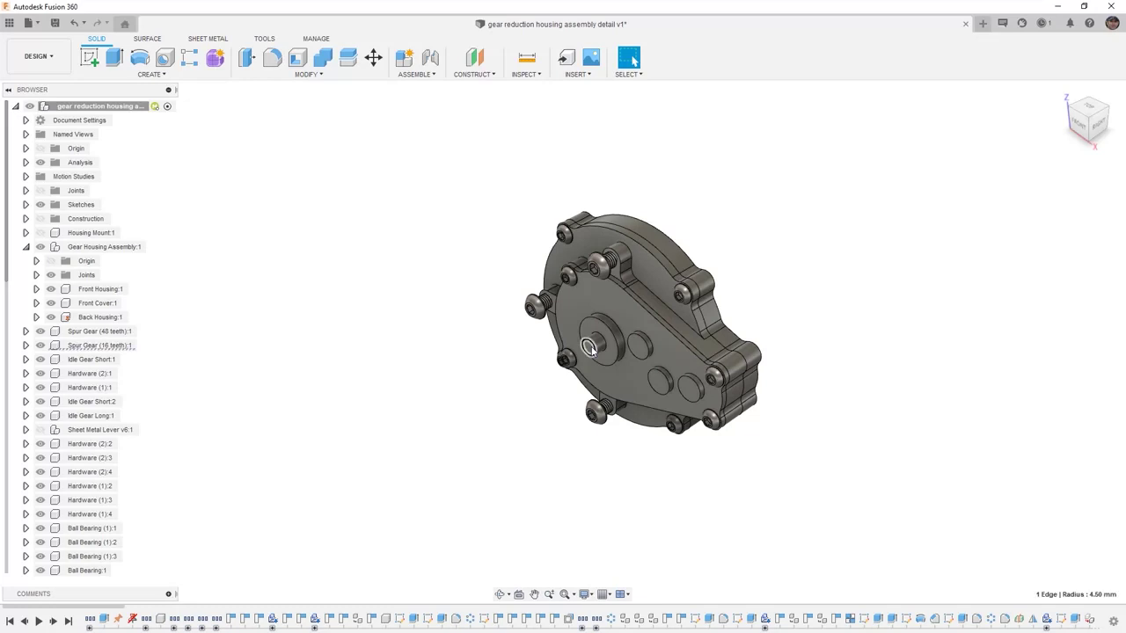
click(93, 346)
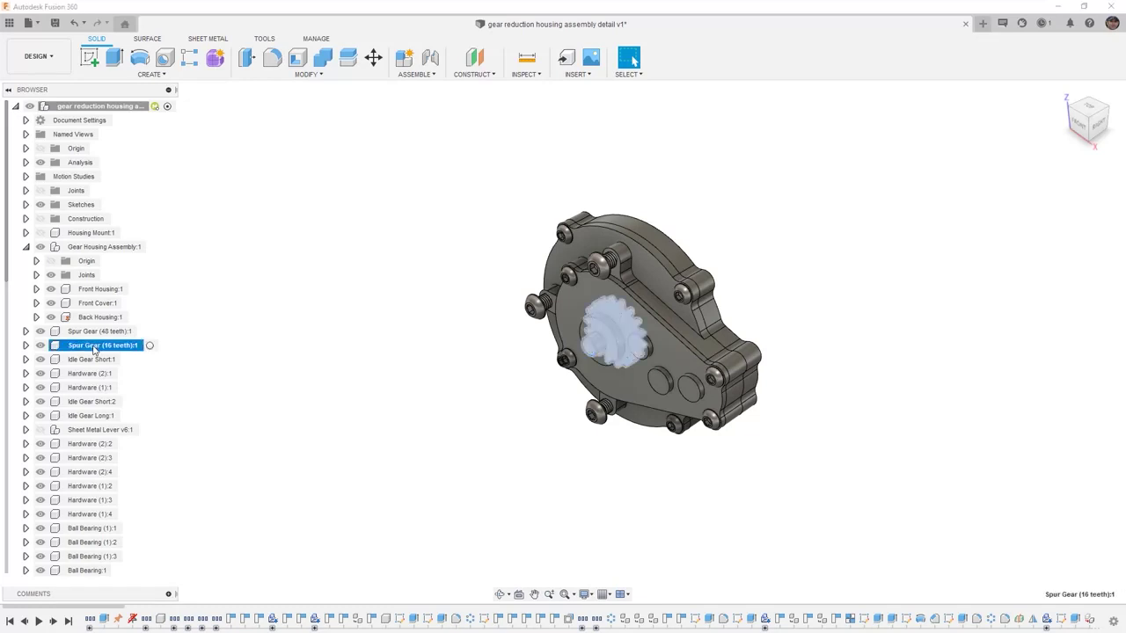
right_click(93, 349)
click(117, 368)
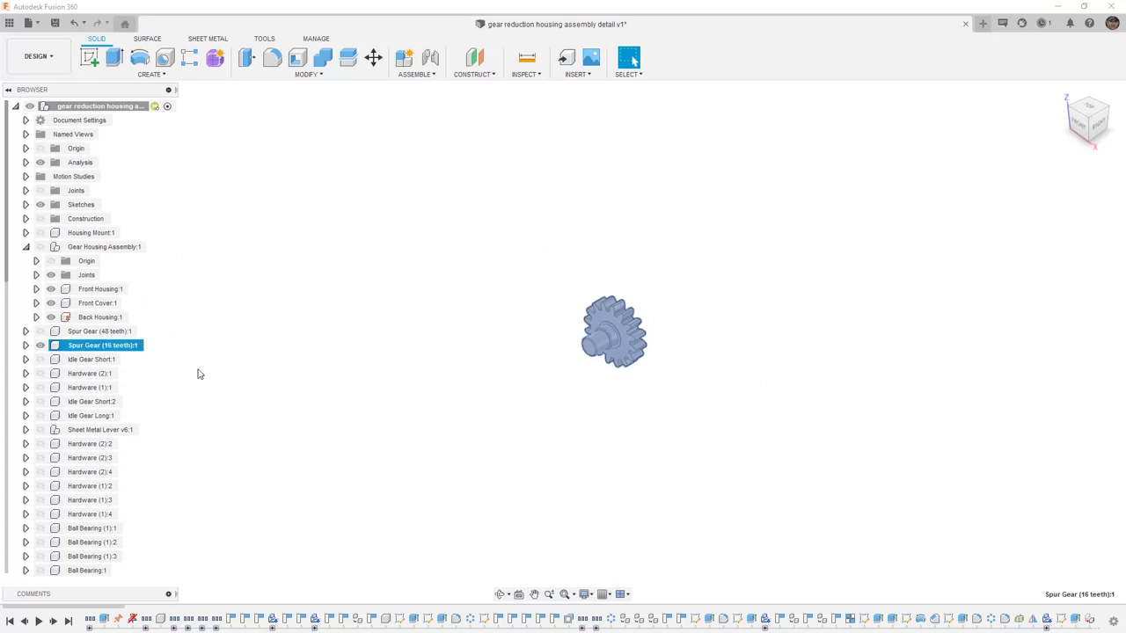
shift+middle_drag(631, 405, 603, 347)
scroll(599, 339, up, 5)
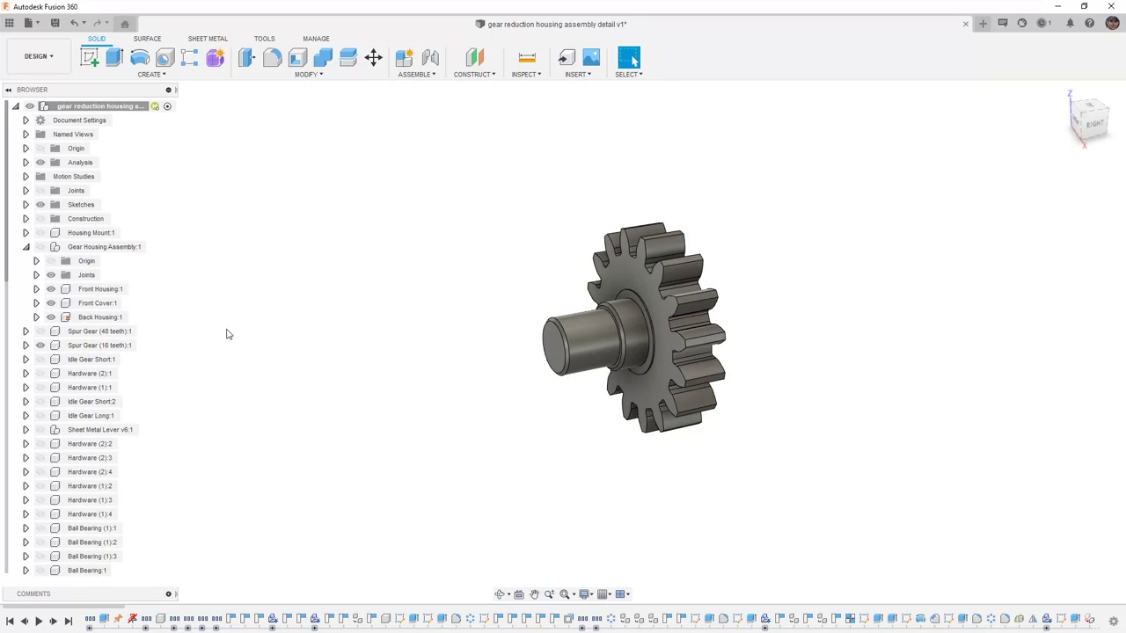
click(119, 345)
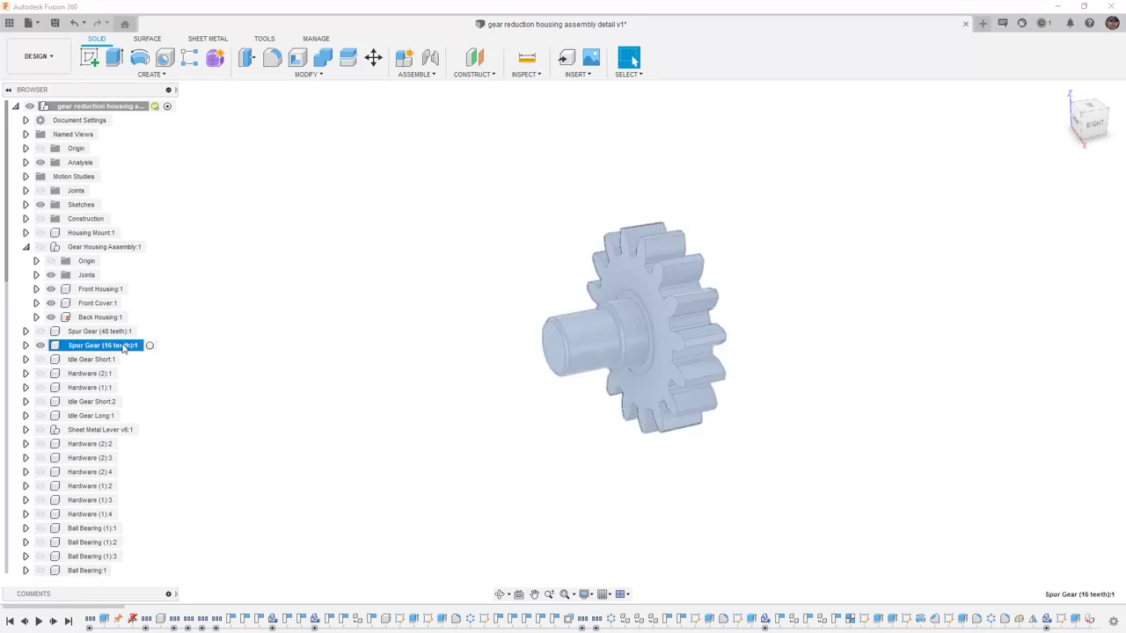
click(149, 346)
click(301, 334)
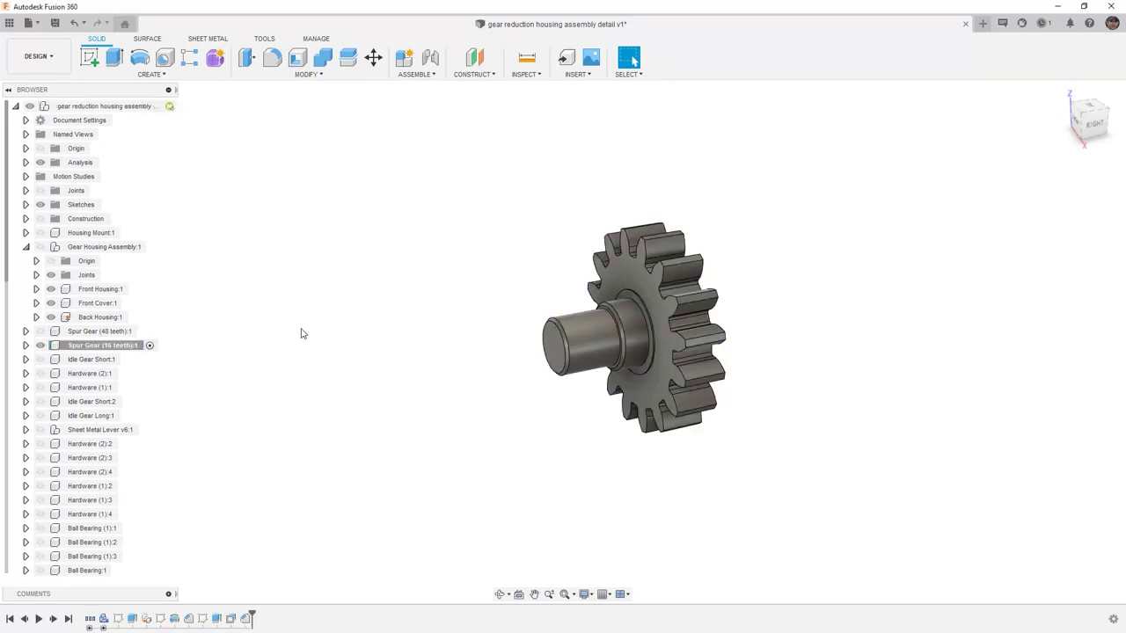
Start a modeled, full-length, right-hand ISO Metric M10x1.5 thread on the cylindrical shaft face of the 16-tooth spur gear.
click(186, 76)
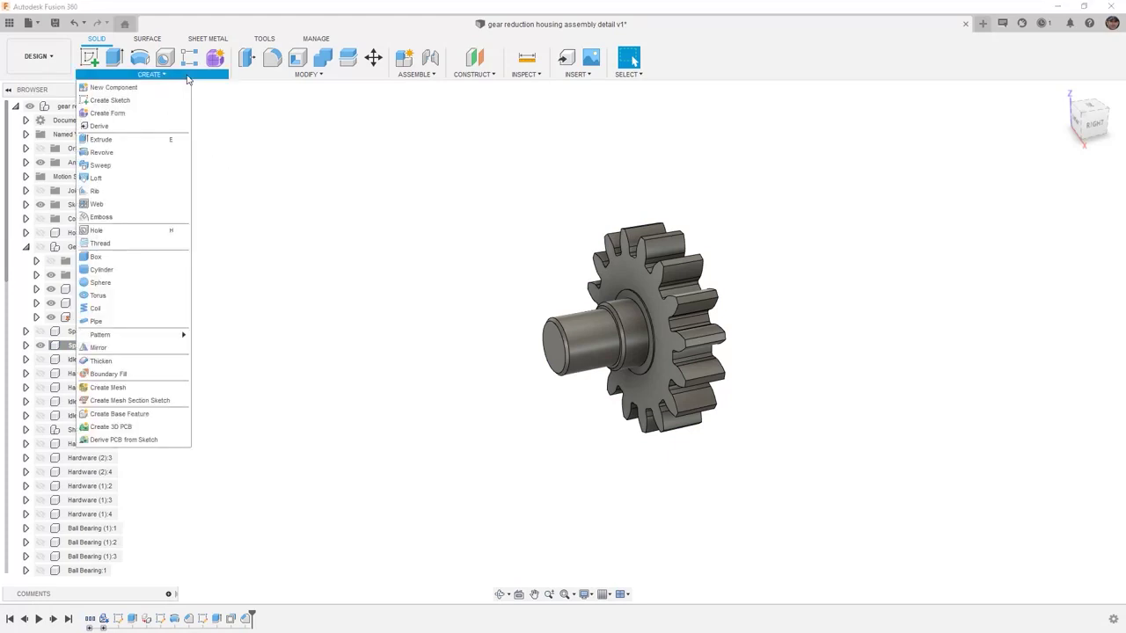
click(99, 243)
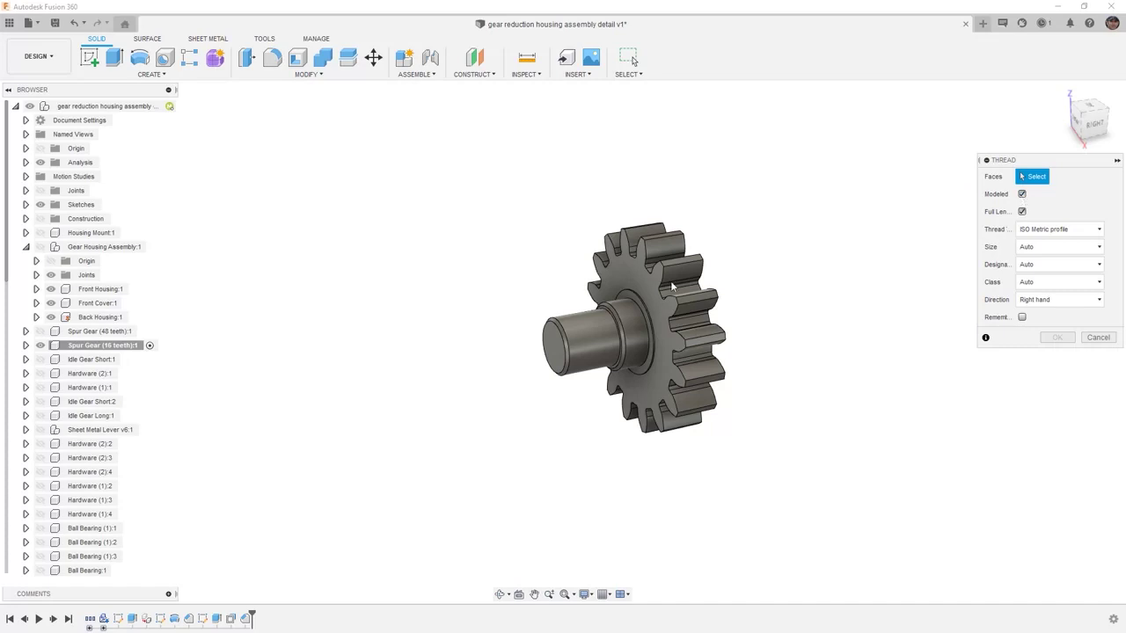
click(586, 340)
click(1089, 123)
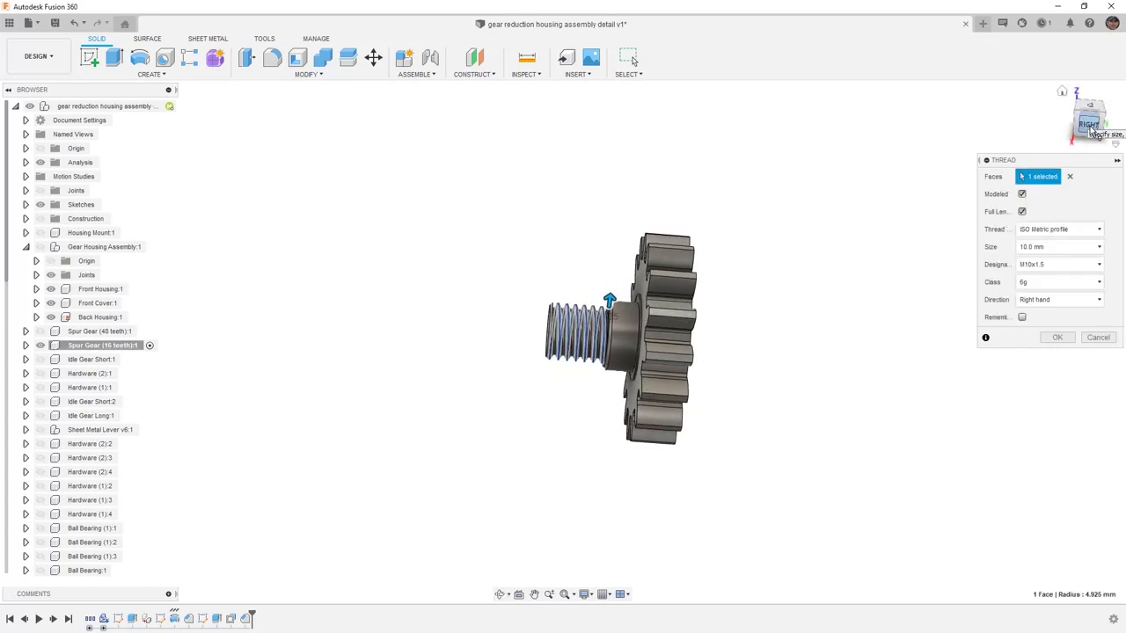
scroll(561, 296, up, 5)
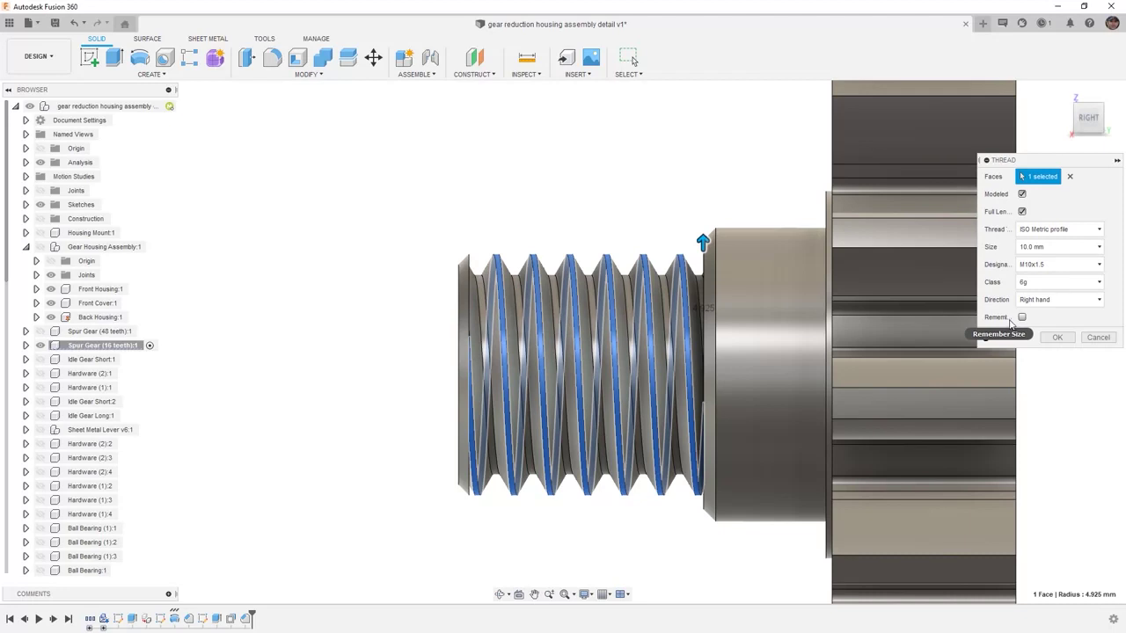
Turn off full length for the shaft thread, try an offset of 2.5 mm from the shoulder, and return it to 0 mm.
click(1021, 212)
drag(458, 253, 378, 255)
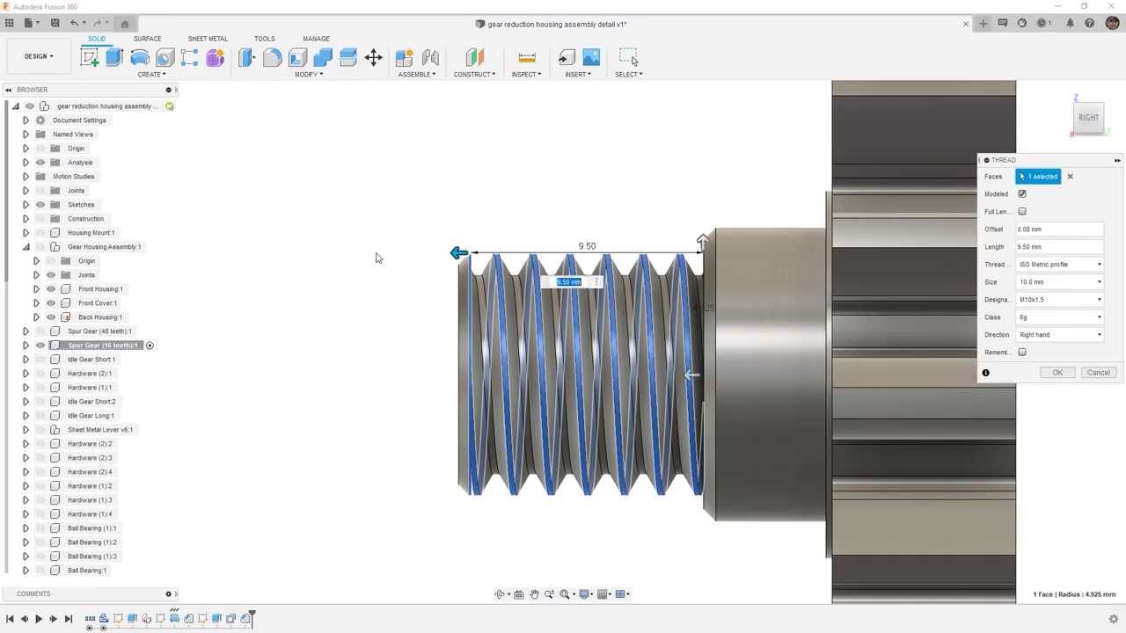
drag(453, 253, 431, 254)
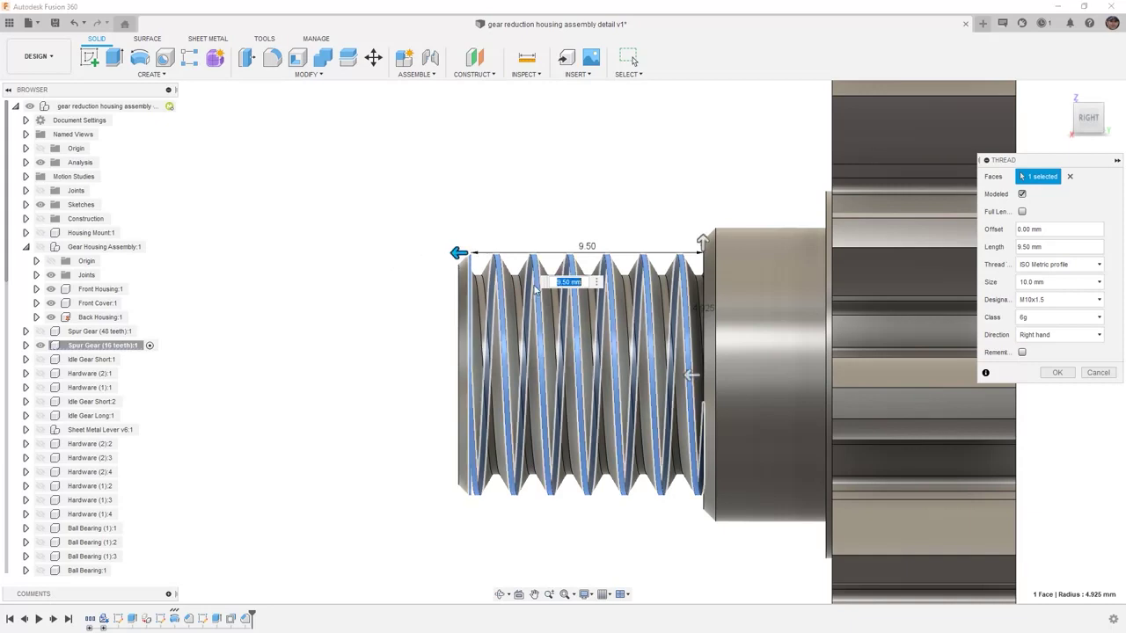
drag(708, 377, 630, 375)
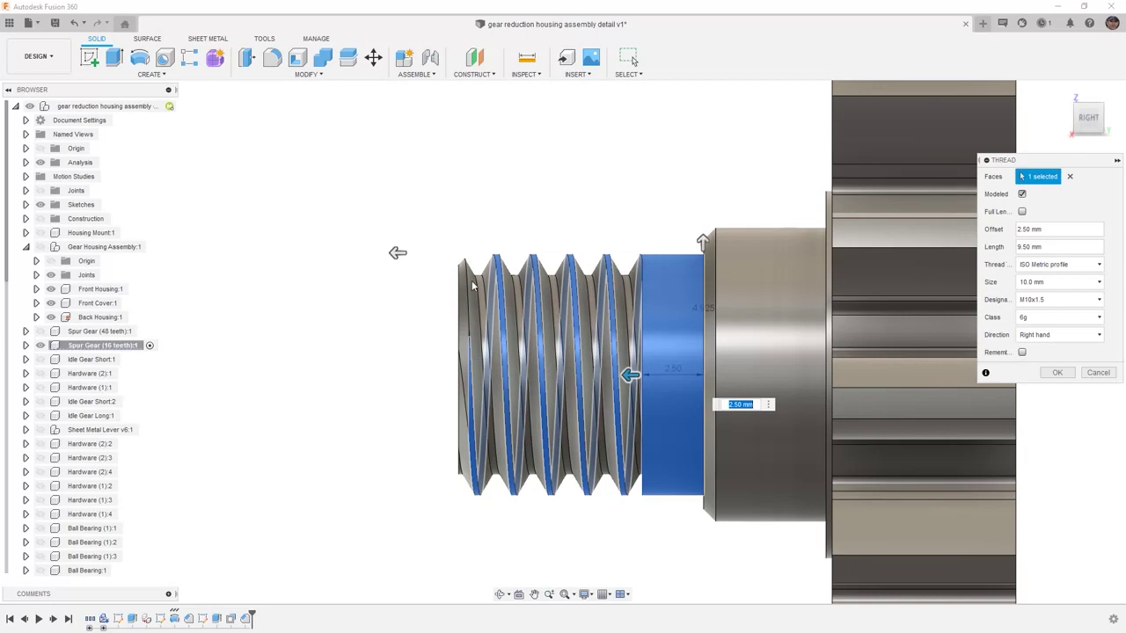
mouse_move(398, 255)
mouse_down()
mouse_move(330, 254)
mouse_move(404, 243)
mouse_move(378, 249)
mouse_up()
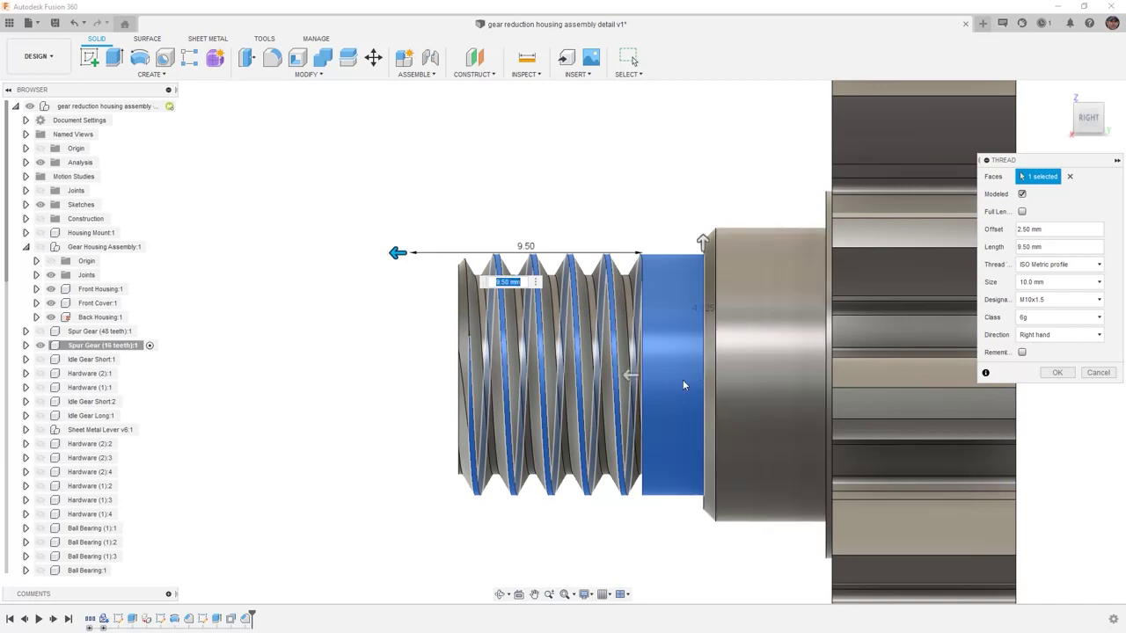
drag(629, 375, 689, 375)
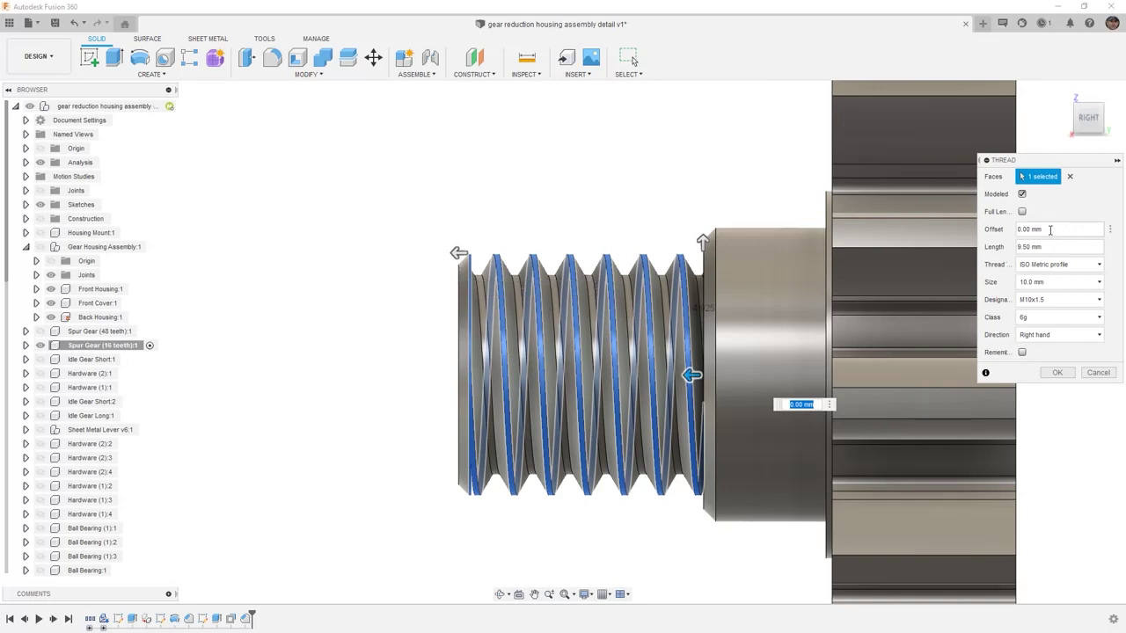
Try a thread offset of 1 mm with a thread length of 10.5 mm on the gear shaft.
click(1049, 230)
text(1)
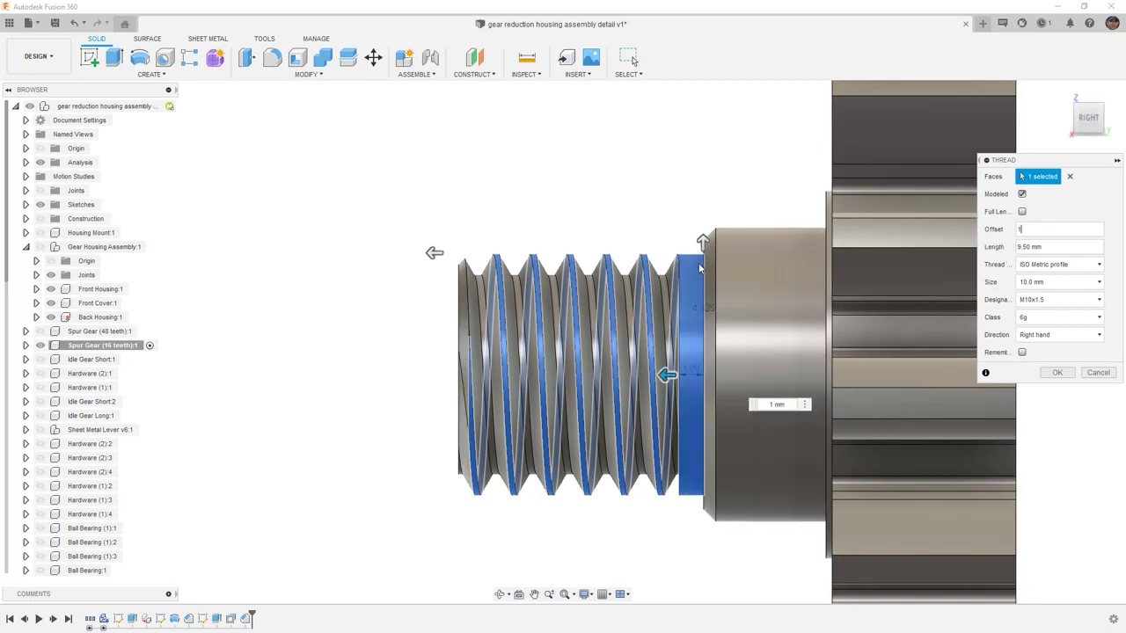
click(1029, 248)
text(10.5)
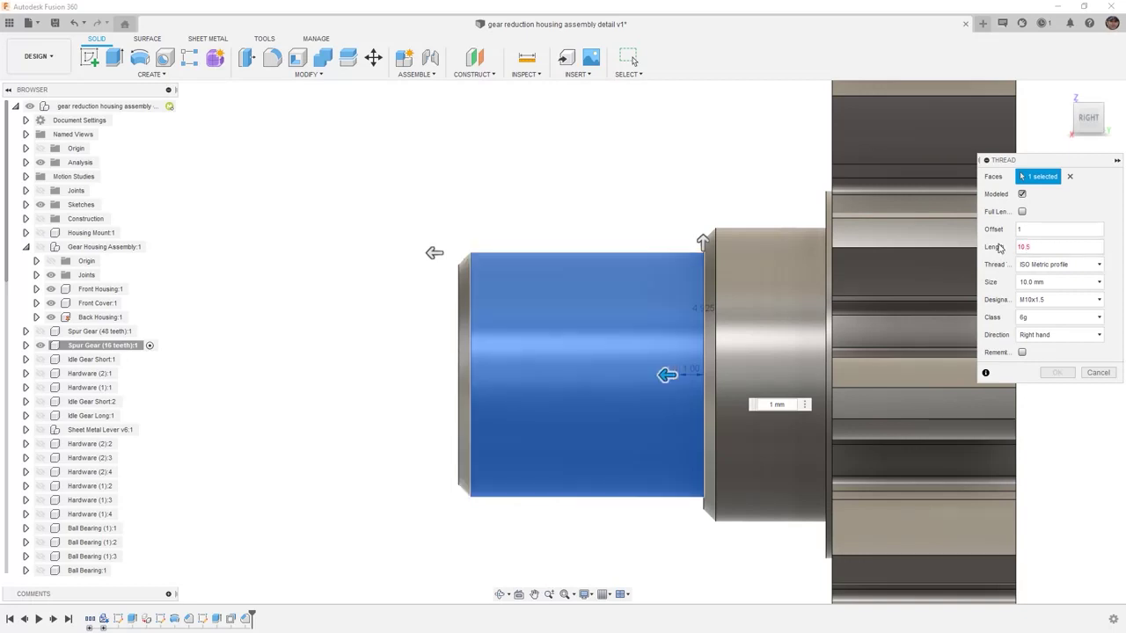
text(mm)
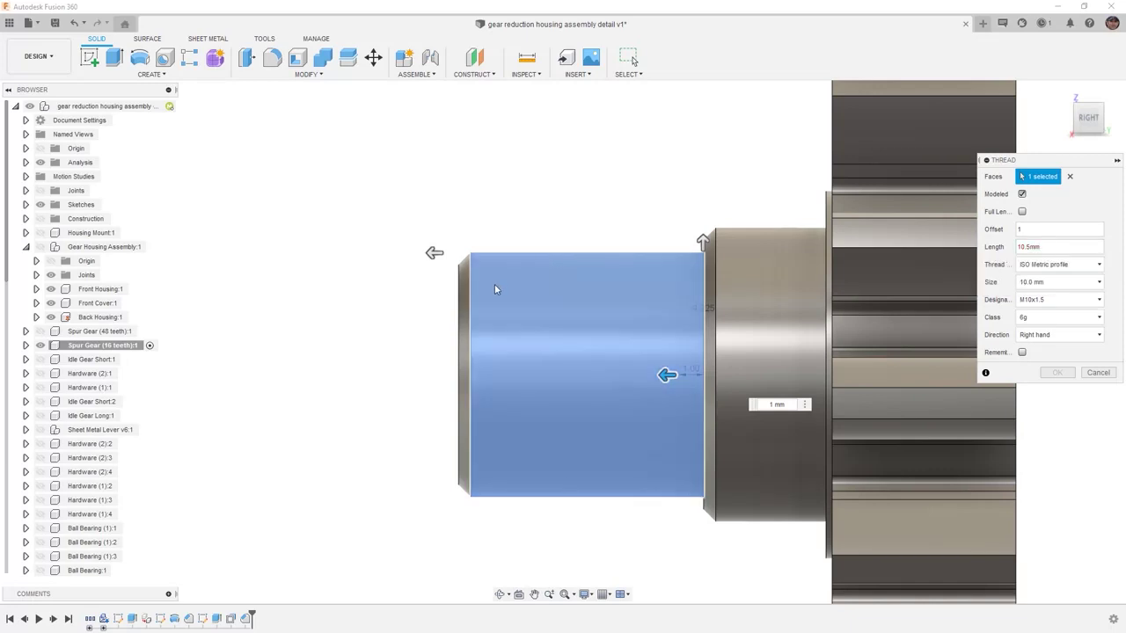
Set the M10x1.5 thread back to full length and create it on the gear shaft.
click(1022, 212)
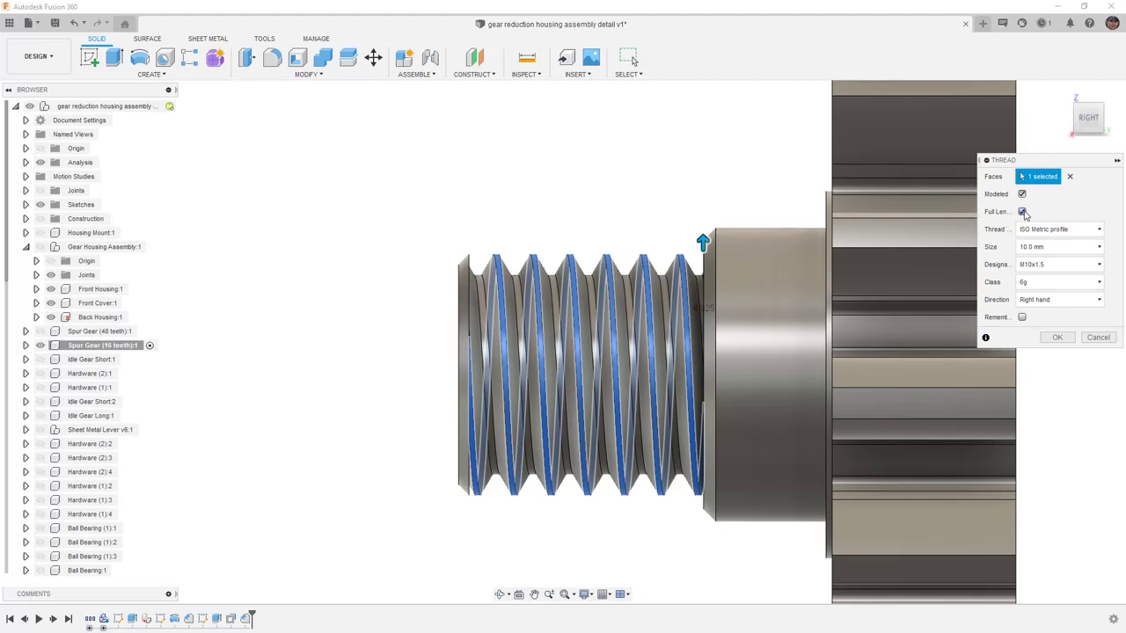
click(1057, 337)
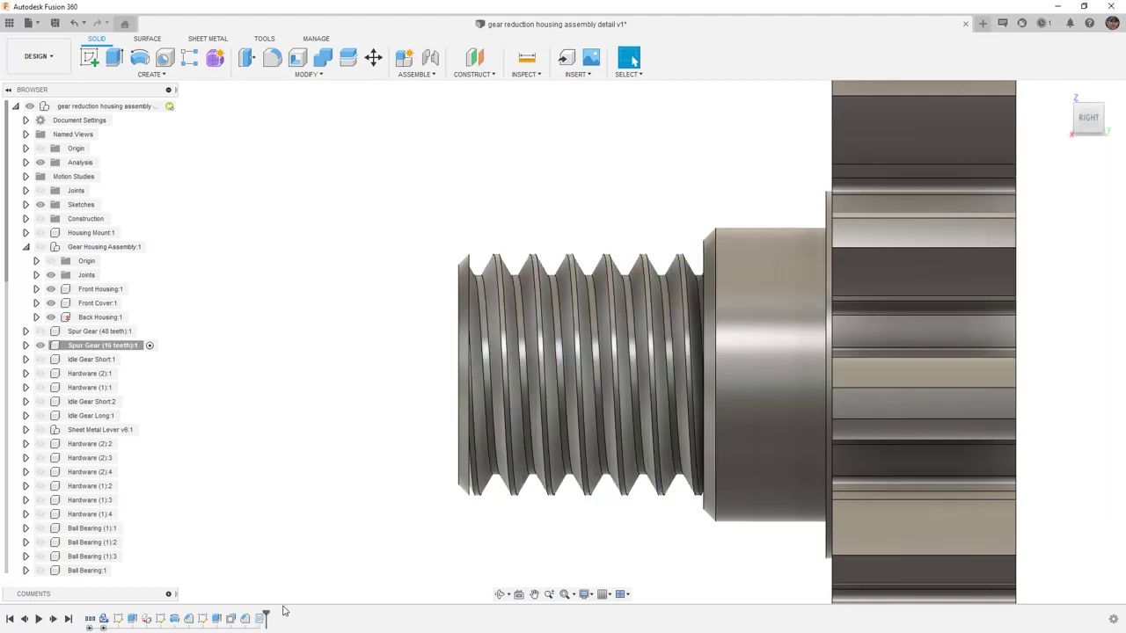
Edit the 0.5 mm shaft chamfer feature to remove the edge at the threaded shaft's free end.
click(244, 618)
click(463, 289)
click(188, 618)
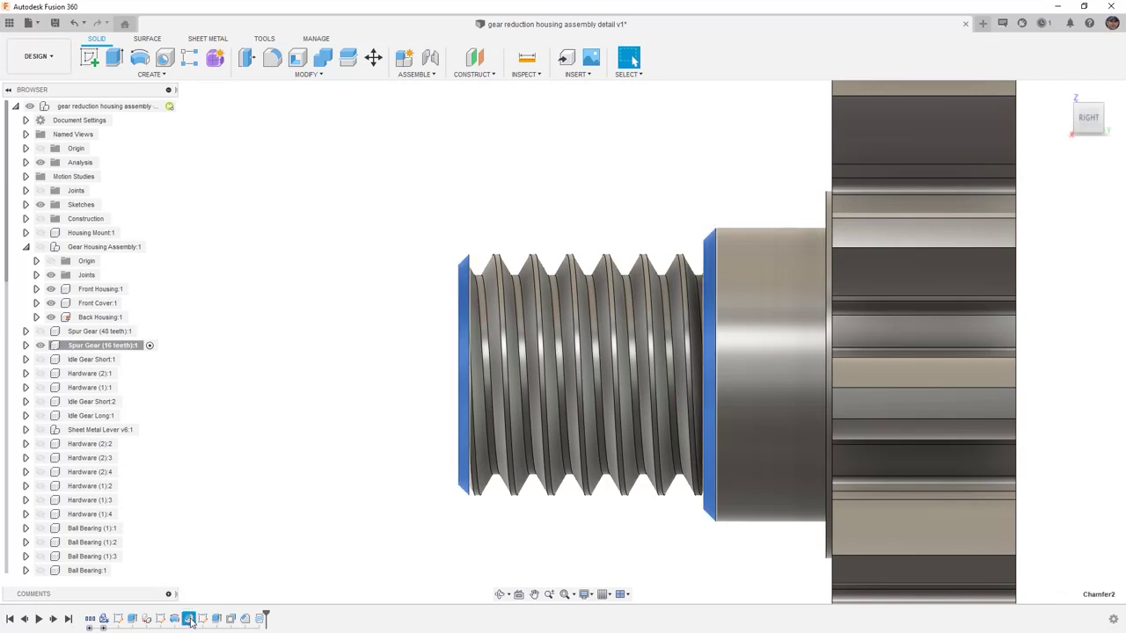
right_click(188, 619)
click(227, 515)
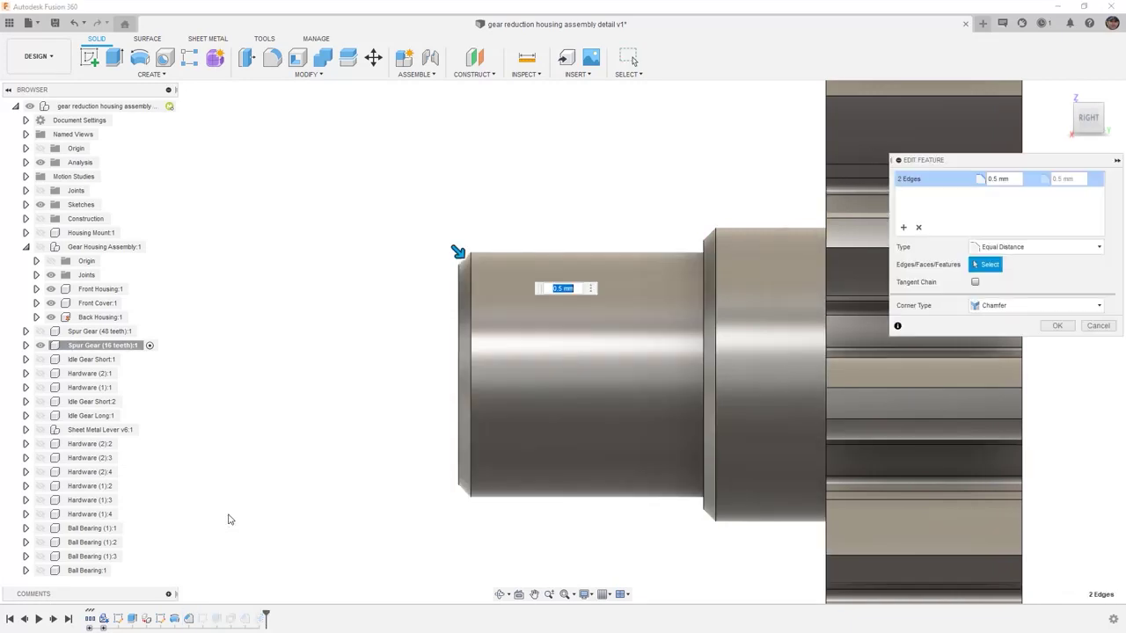
click(458, 322)
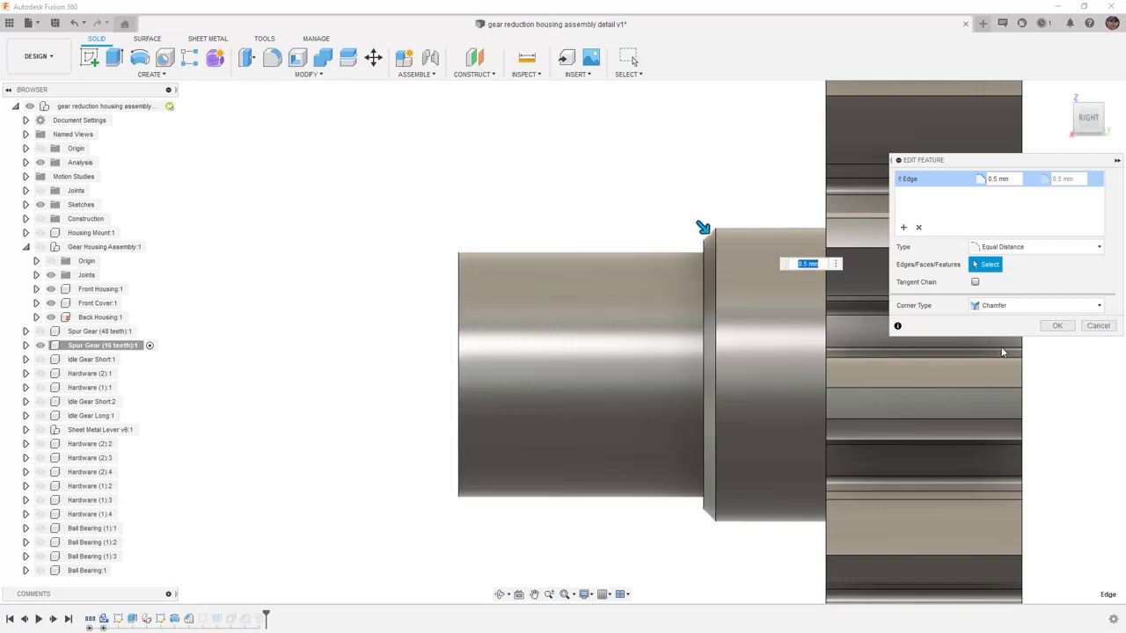
click(1057, 326)
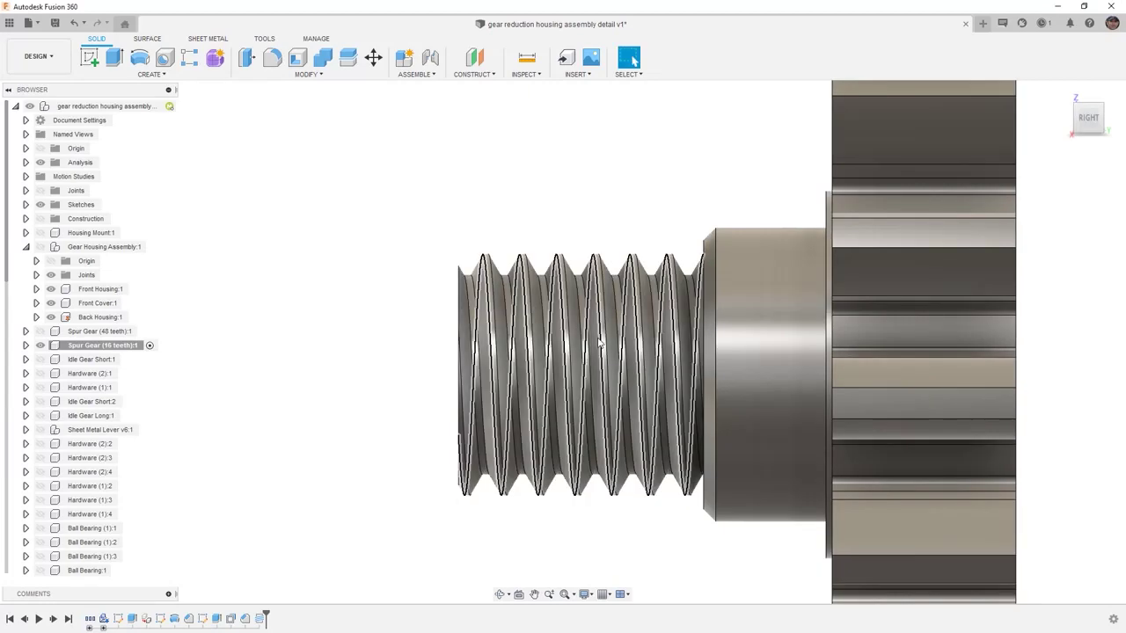
Change the document's thread type to Cosmetic in the document settings.
shift+middle_drag(477, 384, 429, 341)
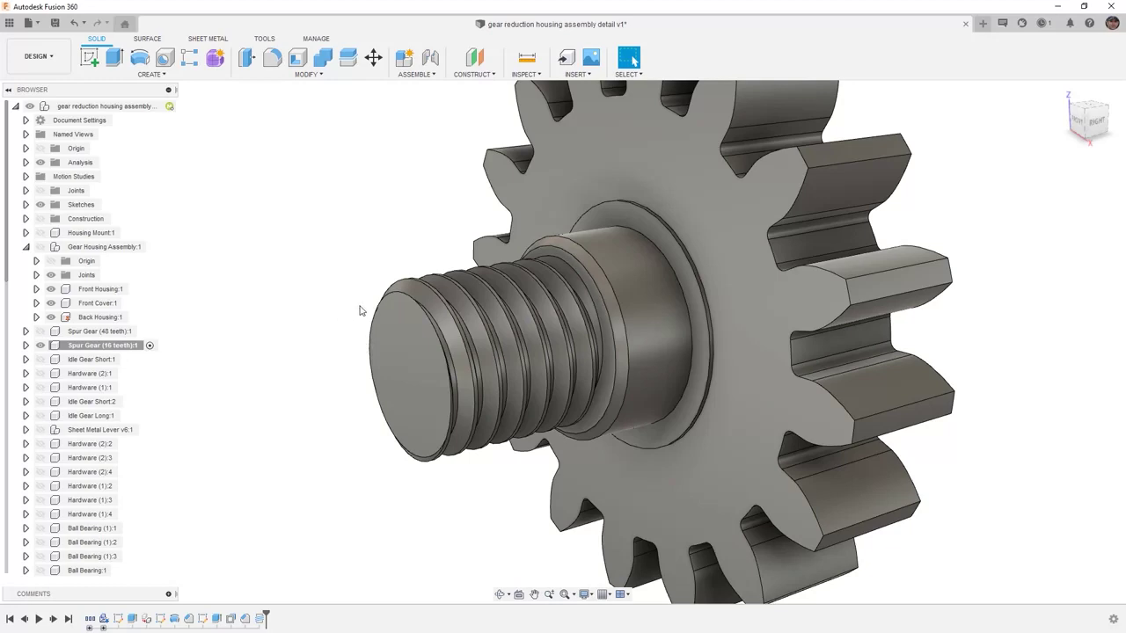
scroll(363, 310, down, 4)
shift+middle_drag(528, 361, 447, 389)
scroll(442, 388, down, 1)
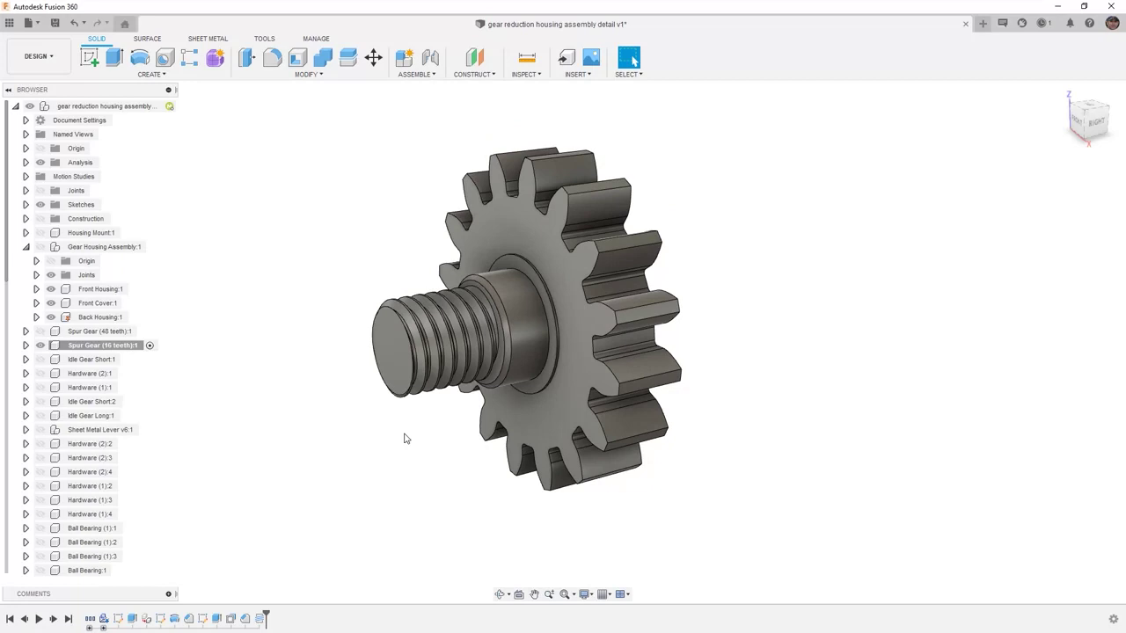
right_click(261, 619)
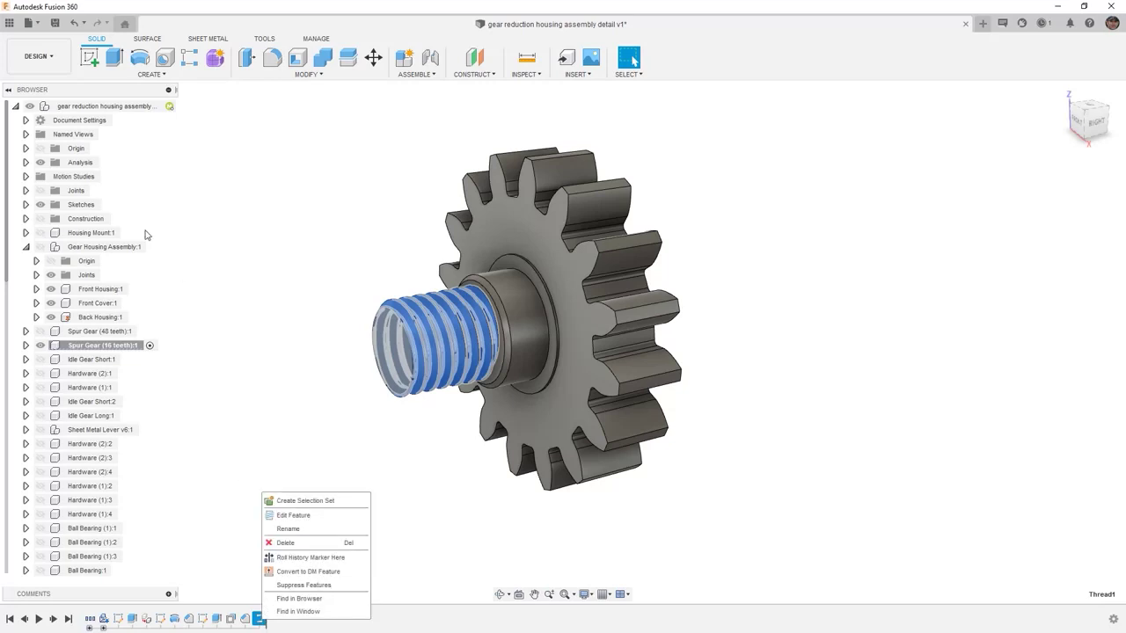
click(25, 119)
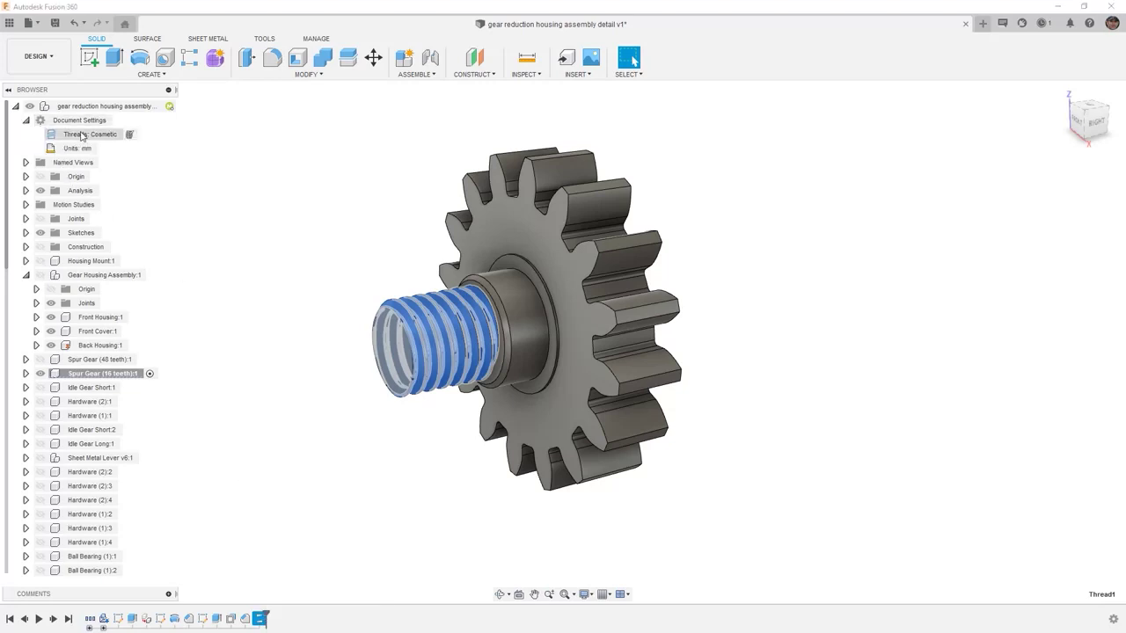
click(130, 134)
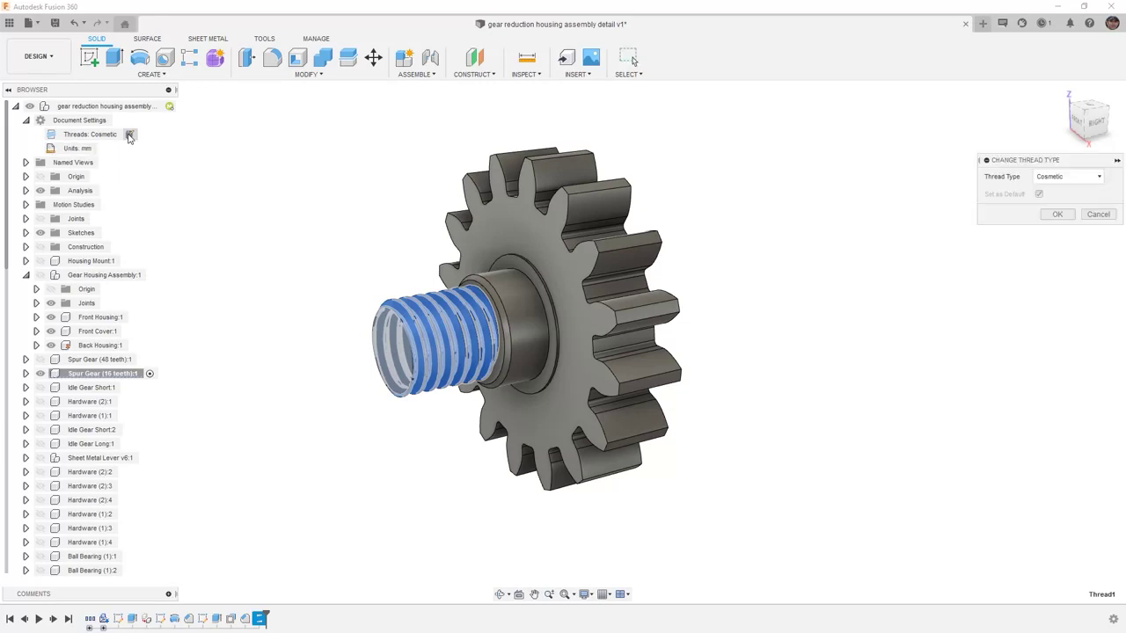
click(1071, 177)
click(1070, 188)
click(1072, 181)
click(1070, 191)
click(1065, 216)
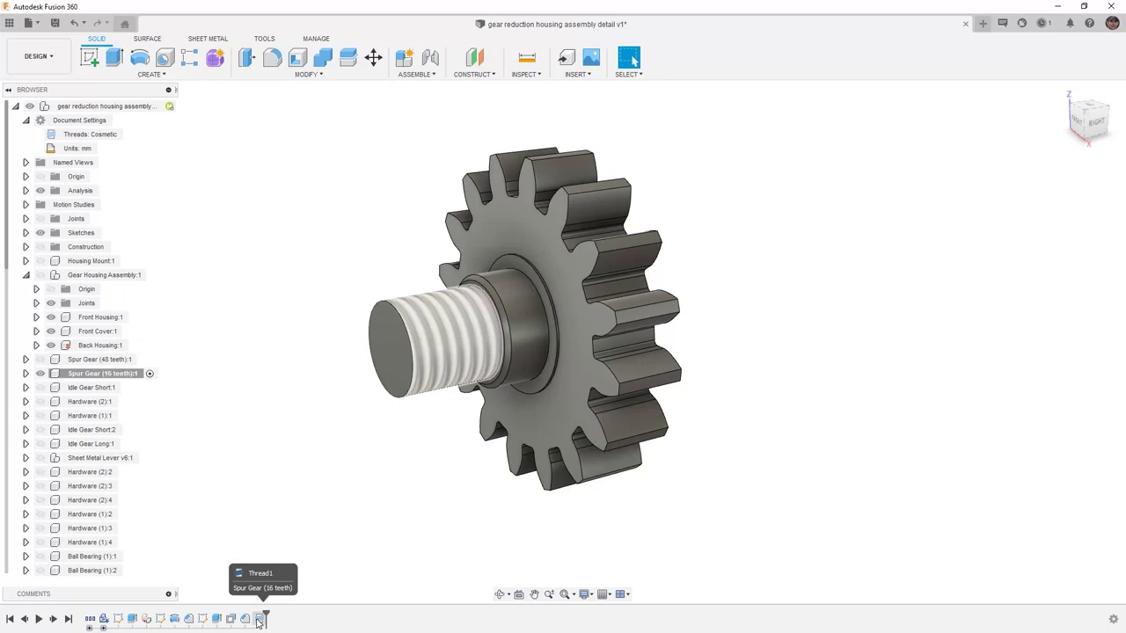
Edit the shaft chamfer feature to add the free-end edge back with a 0.5 mm equal-distance chamfer.
shift+middle_drag(353, 537, 334, 534)
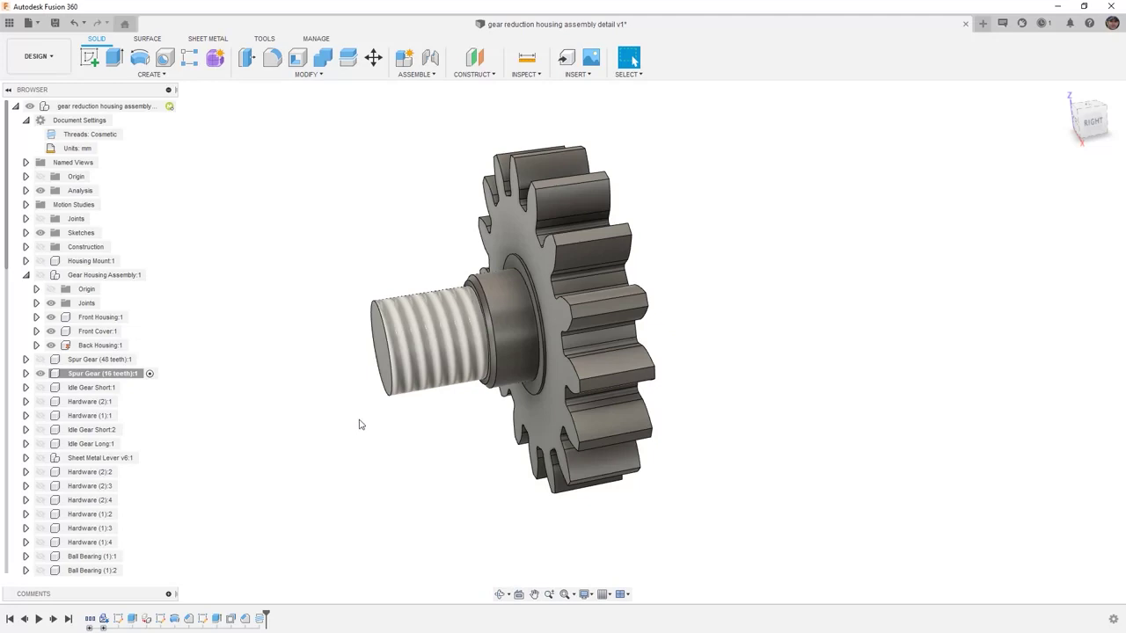
right_click(190, 619)
click(223, 517)
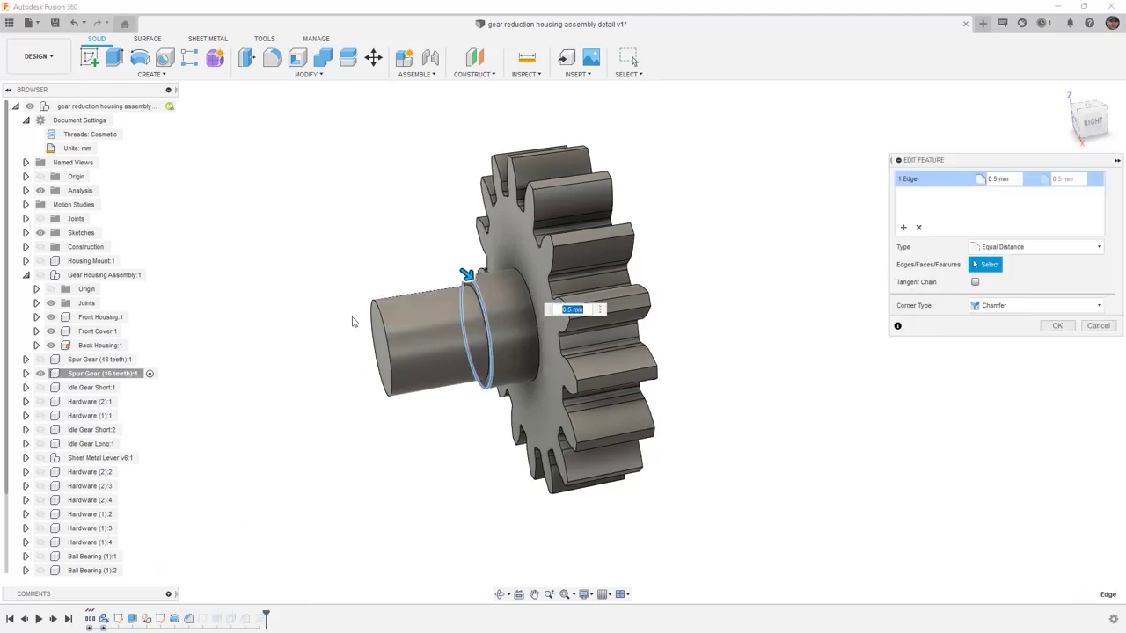
click(1052, 326)
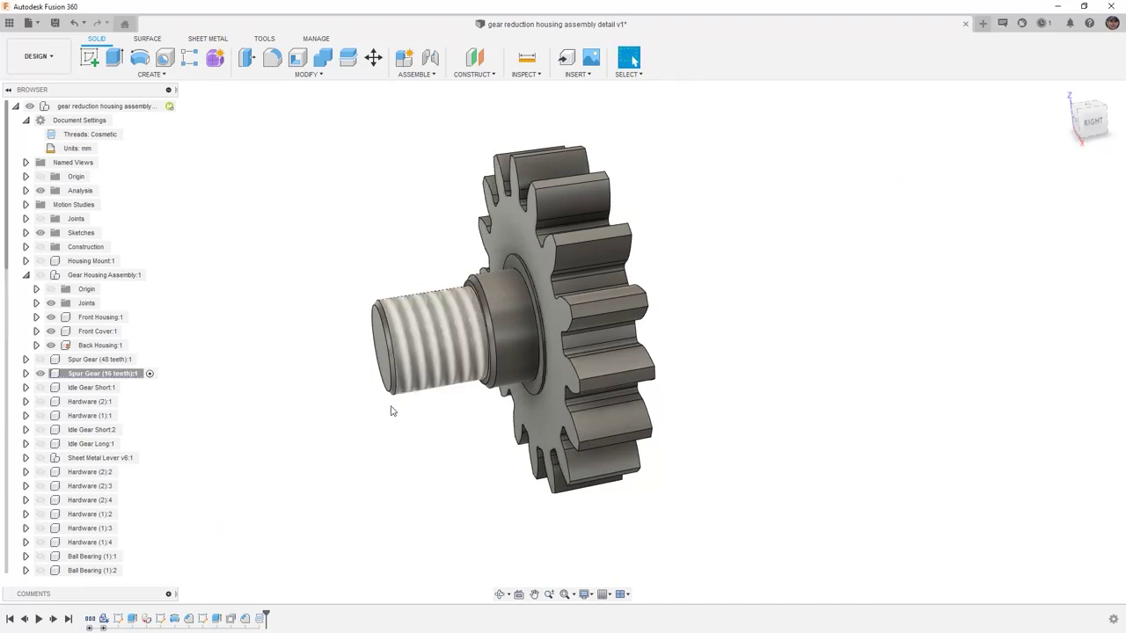
Activate the top-level gear reduction housing assembly and unisolate all its components in the home view.
click(26, 120)
click(132, 106)
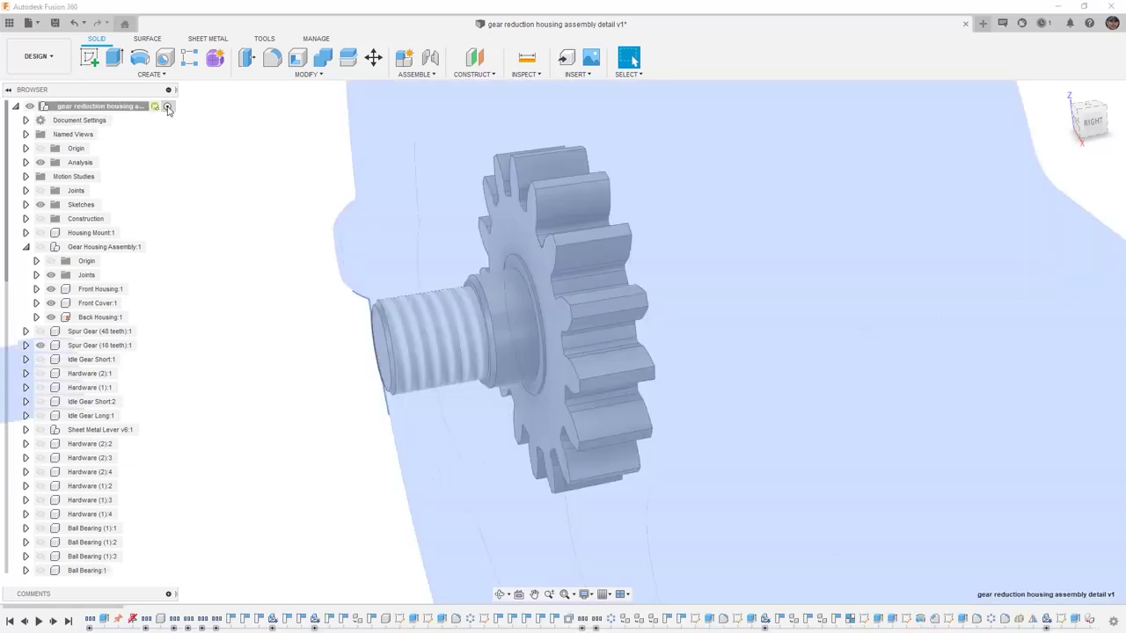
right_click(130, 107)
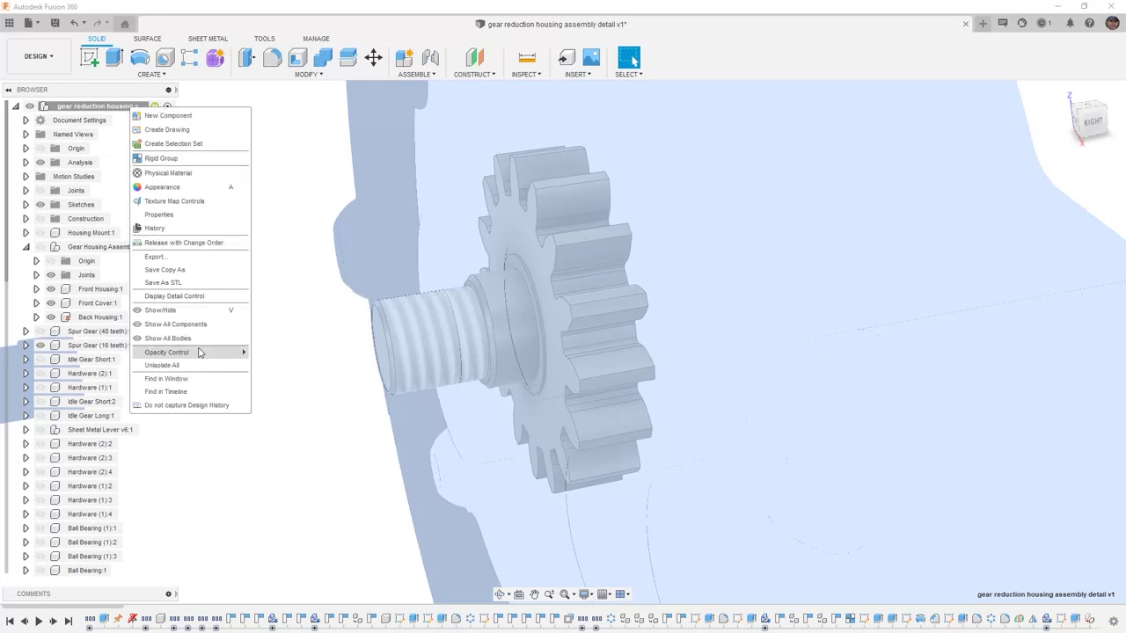
click(166, 378)
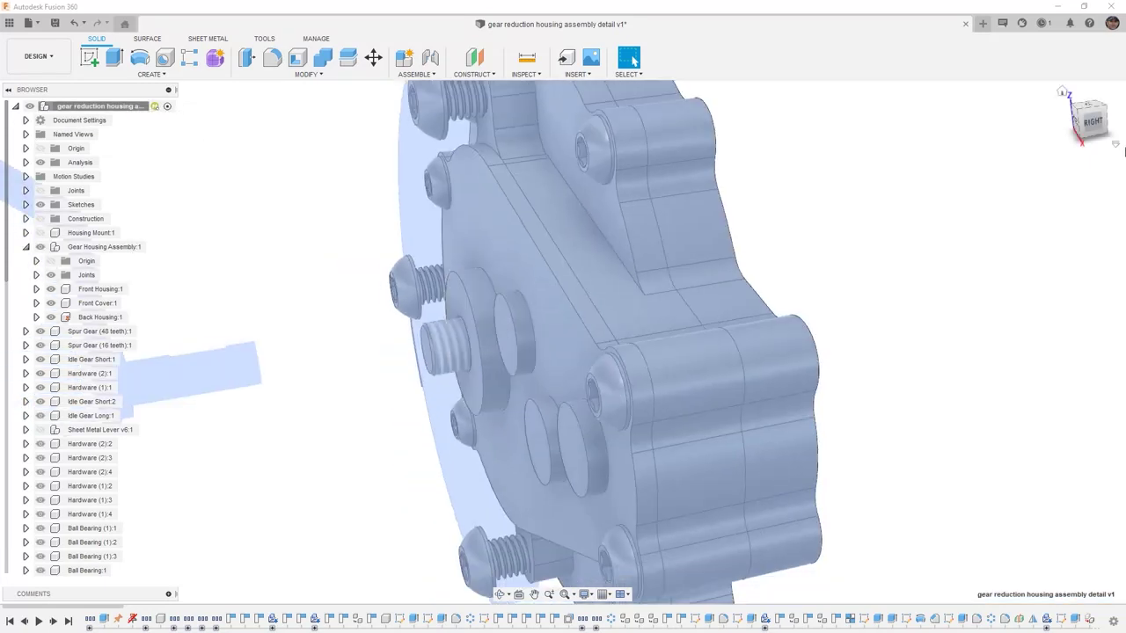
click(1063, 94)
click(989, 186)
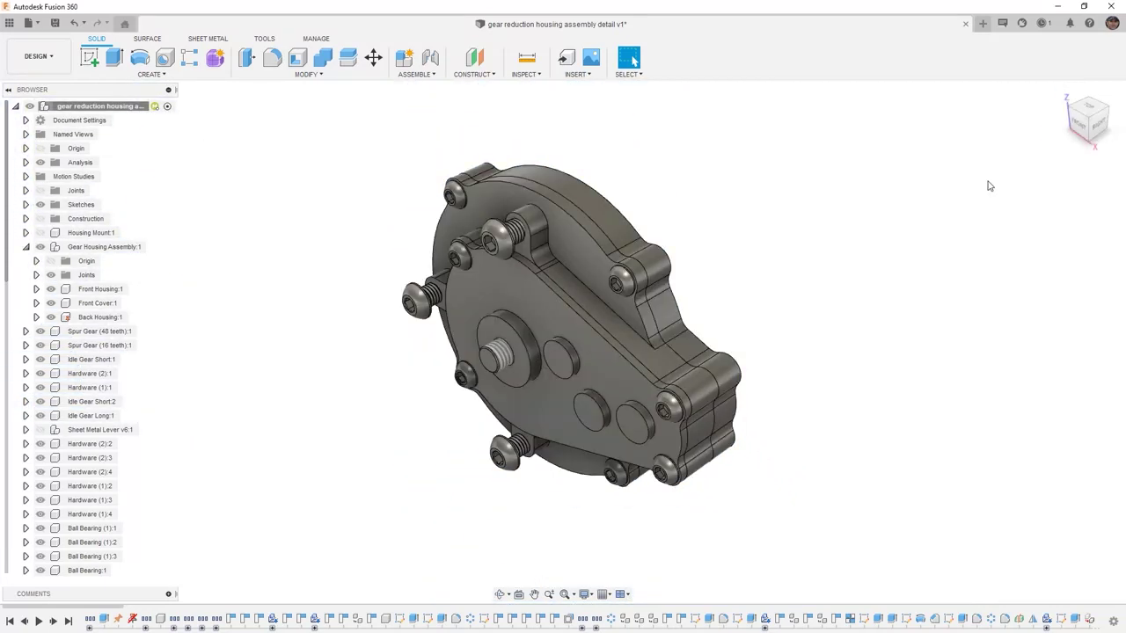
Save the assembly as a new version with the description "User Saved".
click(55, 22)
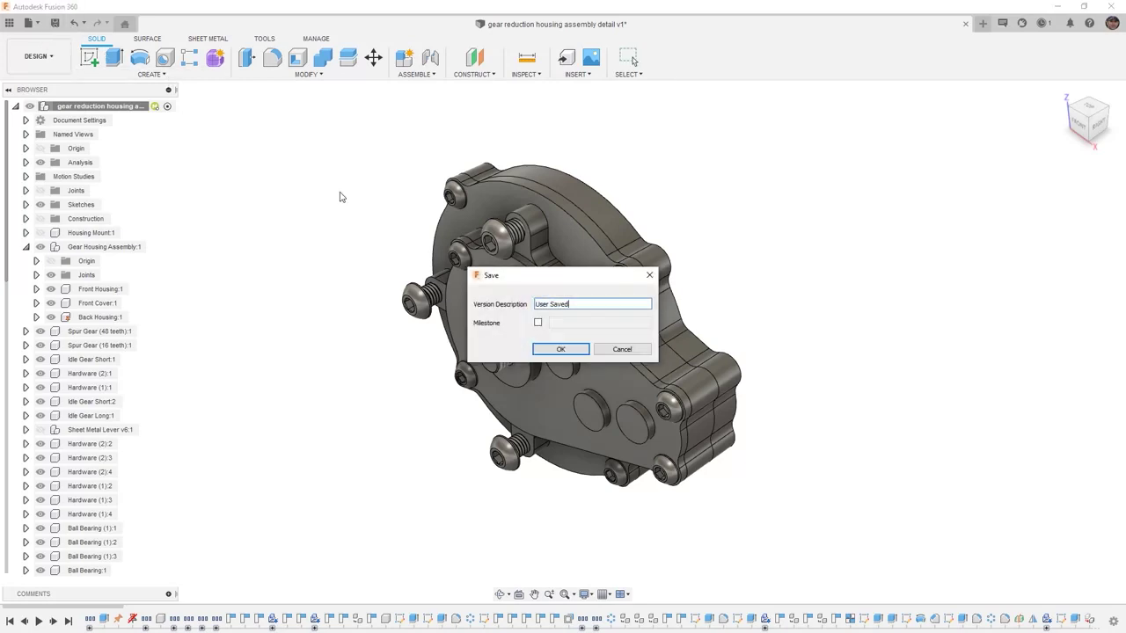
click(582, 349)
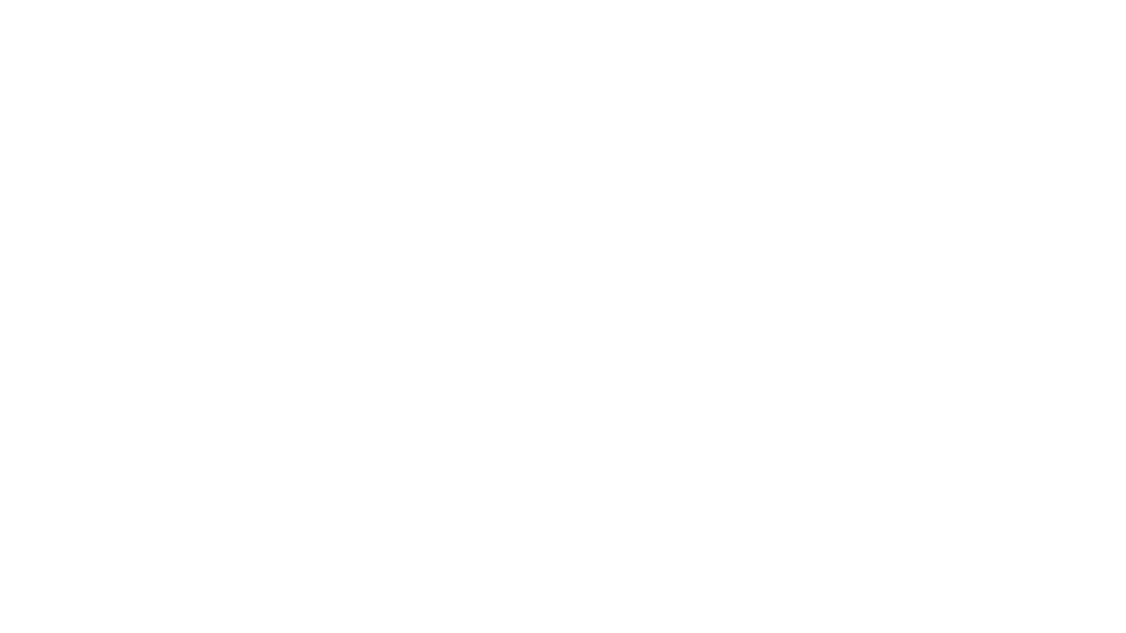